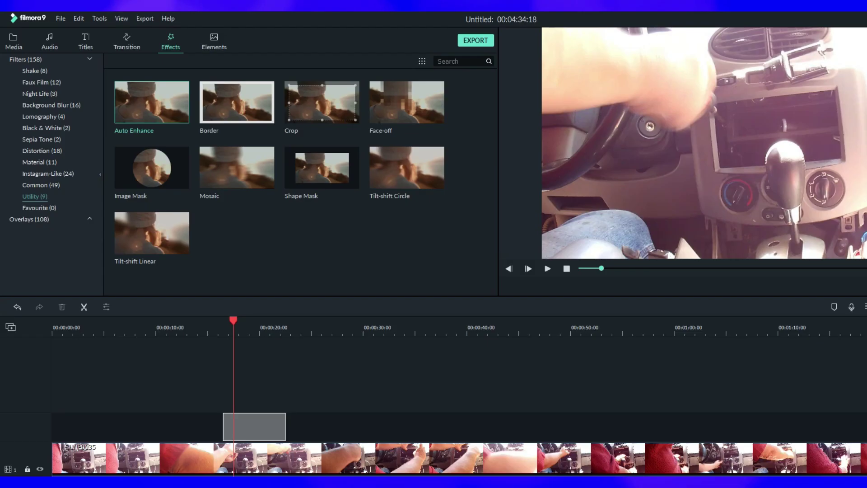
- Place the Auto Enhance effect on the track above the SUNP0035 clip, from about 16 to 21 seconds, and play through it
{"action": "left_click_drag", "start_coordinate": [254, 427], "coordinate": [266, 427]}
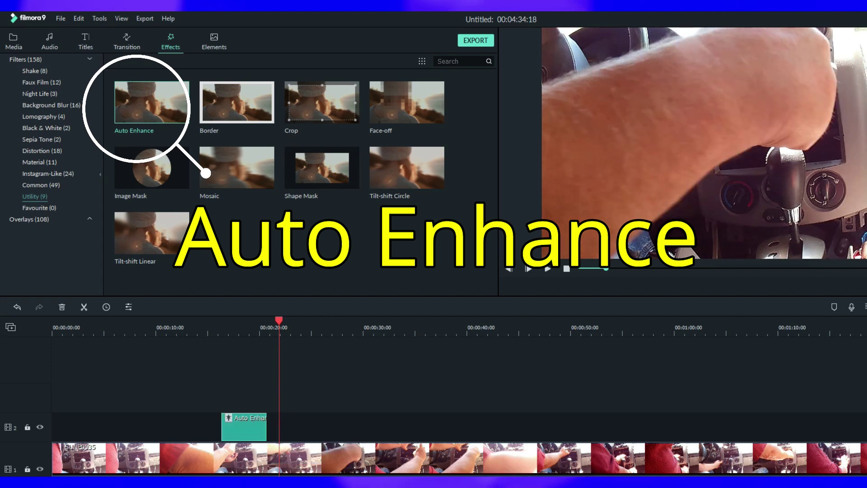
{"action": "left_click_drag", "start_coordinate": [279, 320], "coordinate": [236, 320]}
{"action": "key", "text": "space"}
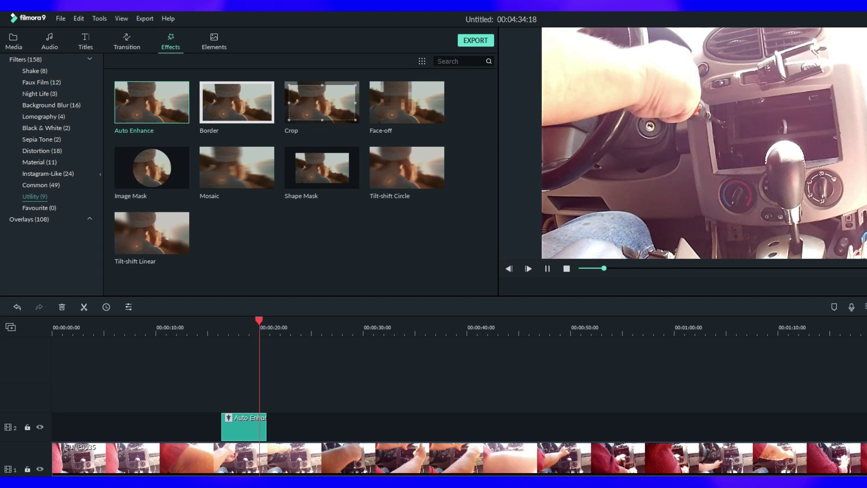
- Set the Auto Enhance effect's amount to 100 and play the enhanced section again
{"action": "double_click", "coordinate": [244, 427]}
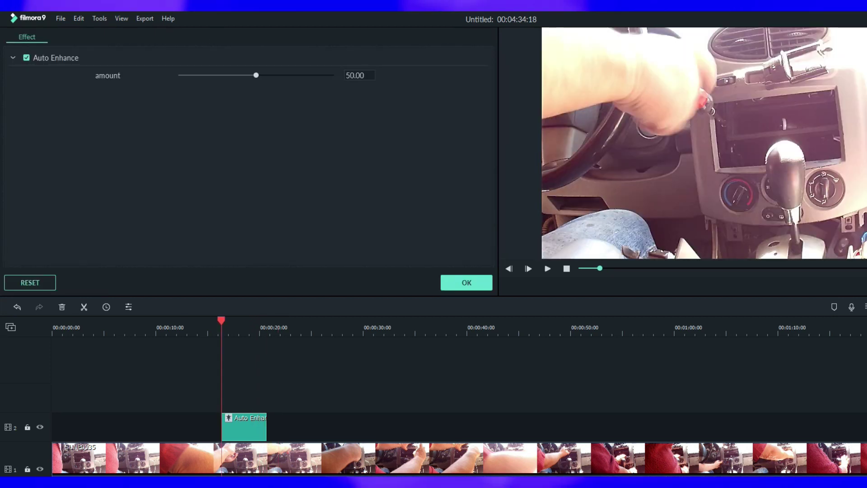
{"action": "left_click_drag", "start_coordinate": [256, 75], "coordinate": [318, 75]}
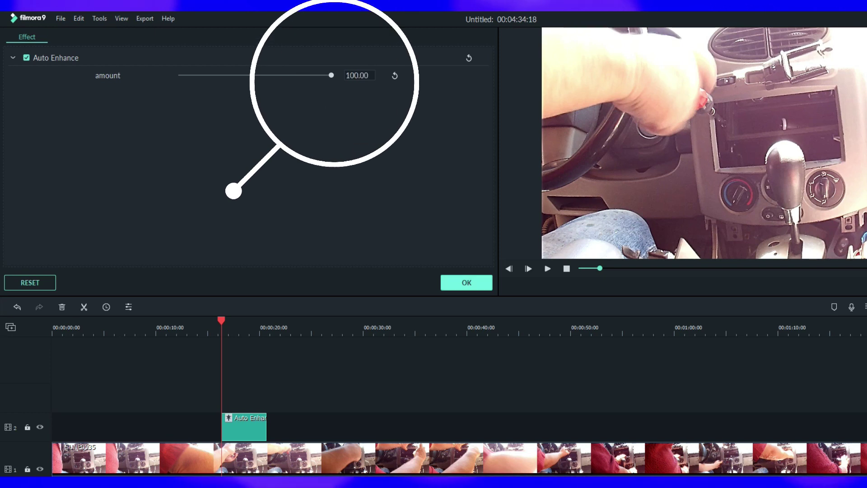
{"action": "key", "text": "Return"}
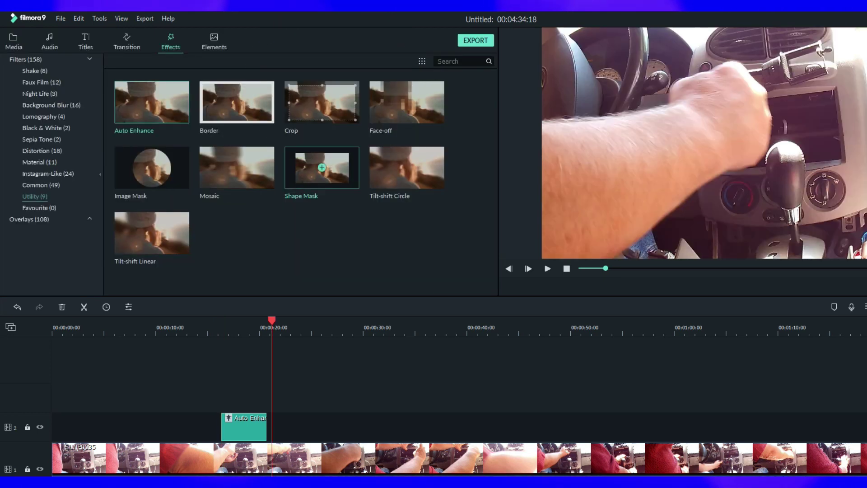
{"action": "left_click_drag", "start_coordinate": [151, 102], "coordinate": [266, 402]}
{"action": "left_click_drag", "start_coordinate": [271, 321], "coordinate": [201, 321]}
{"action": "key", "text": "space"}
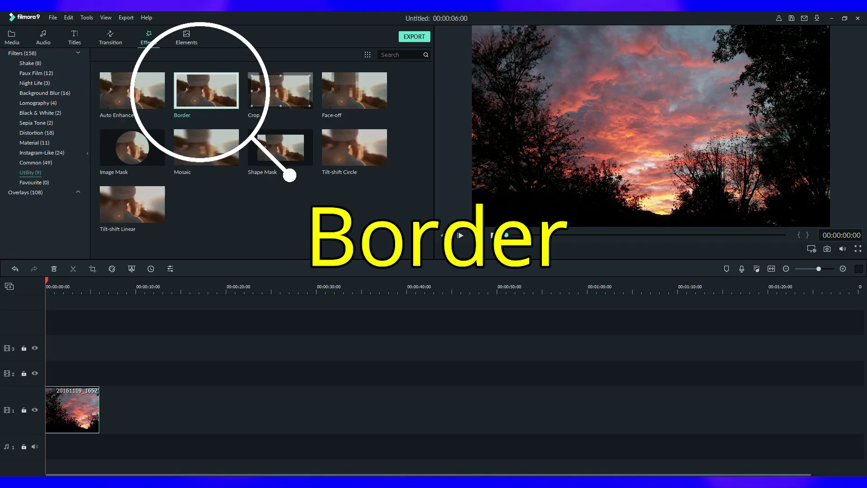
- Add the Border effect above the clips, and arrange the cat video in the frame's lower right and the shrunken sunset picture in its upper left
{"action": "left_click_drag", "start_coordinate": [80, 372], "coordinate": [73, 372]}
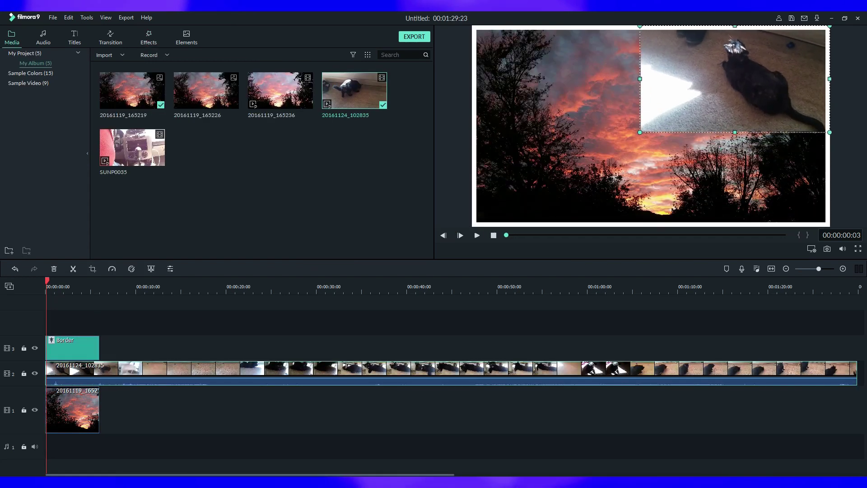
{"action": "left_click_drag", "start_coordinate": [728, 82], "coordinate": [729, 170]}
{"action": "left_click", "coordinate": [576, 126]}
{"action": "left_click_drag", "start_coordinate": [829, 226], "coordinate": [683, 144]}
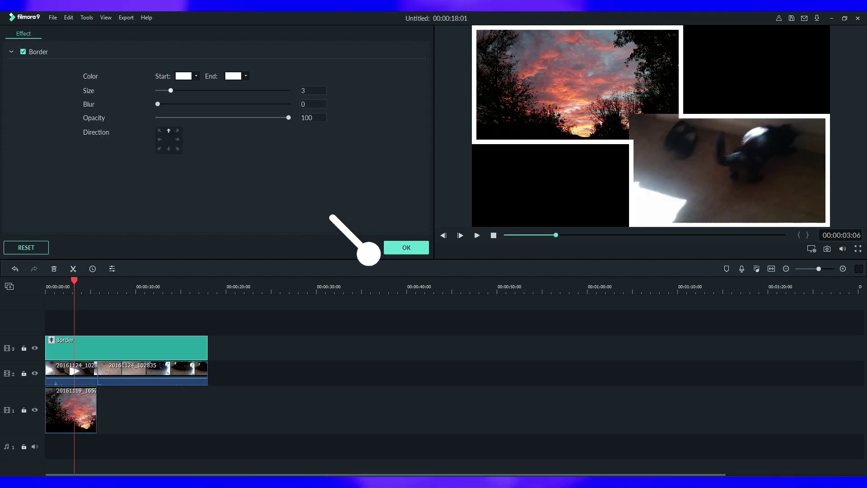
- Set the Border effect's start colour to purple, and its end colour first to green and finally to the same purple
{"action": "left_click", "coordinate": [196, 76]}
{"action": "left_click", "coordinate": [189, 109]}
{"action": "left_click", "coordinate": [245, 76]}
{"action": "left_click", "coordinate": [271, 106]}
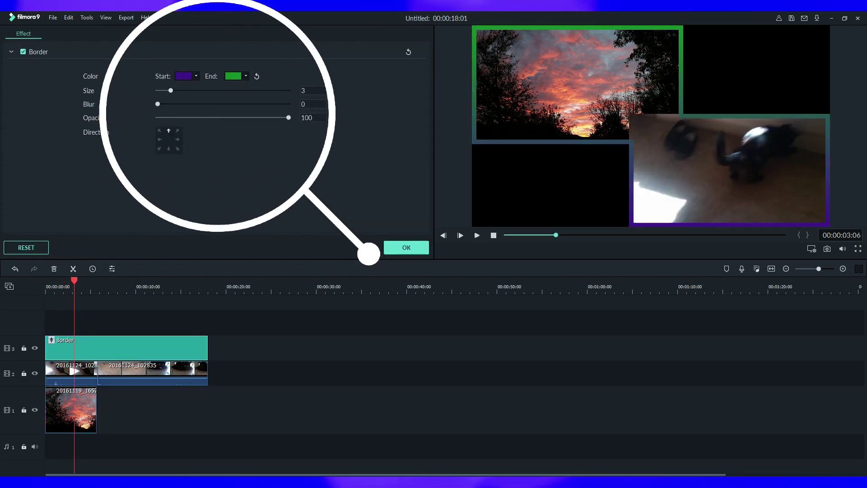
{"action": "left_click", "coordinate": [245, 75]}
{"action": "left_click", "coordinate": [239, 109]}
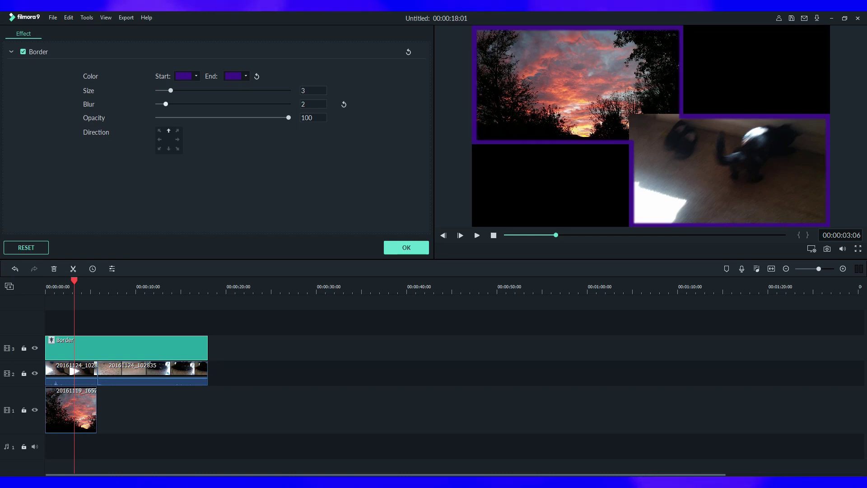
- Raise the Border effect's blur to 6 and increase its size
{"action": "left_click_drag", "start_coordinate": [185, 103], "coordinate": [200, 103]}
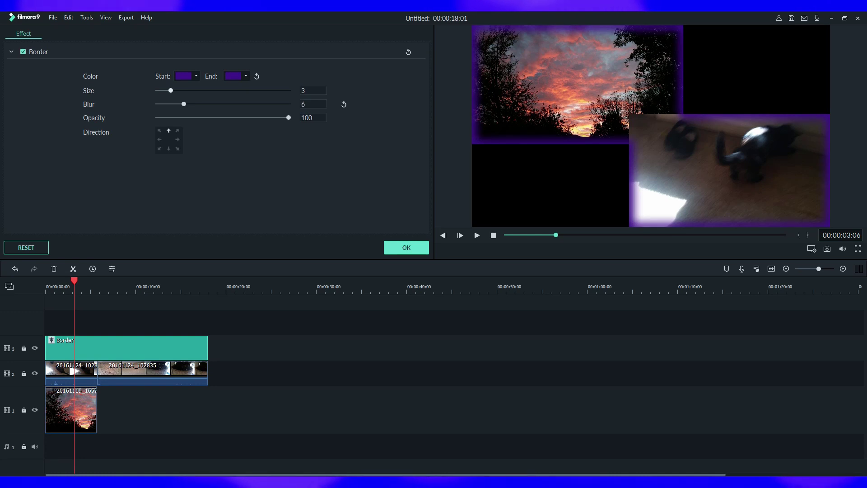
{"action": "left_click_drag", "start_coordinate": [171, 90], "coordinate": [192, 90]}
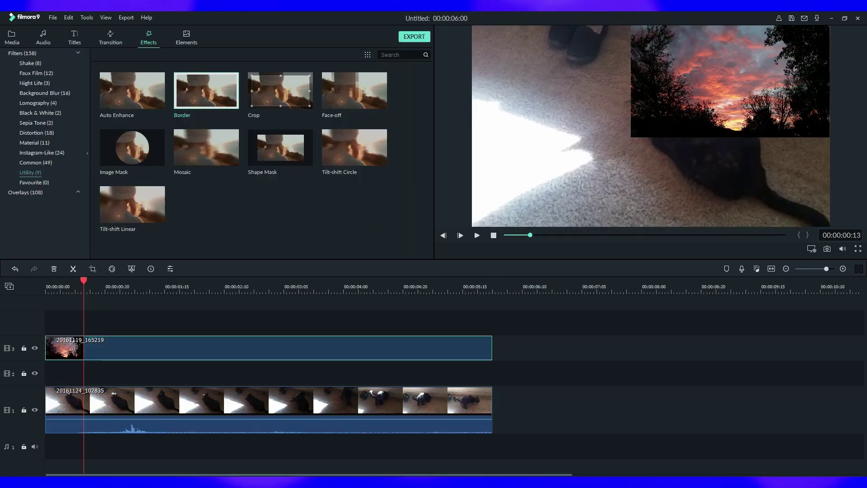
- Add the Crop effect on the track between the cat video and the sunset overlay, try the side crops and enable Blur Edges
{"action": "left_click_drag", "start_coordinate": [280, 91], "coordinate": [45, 373]}
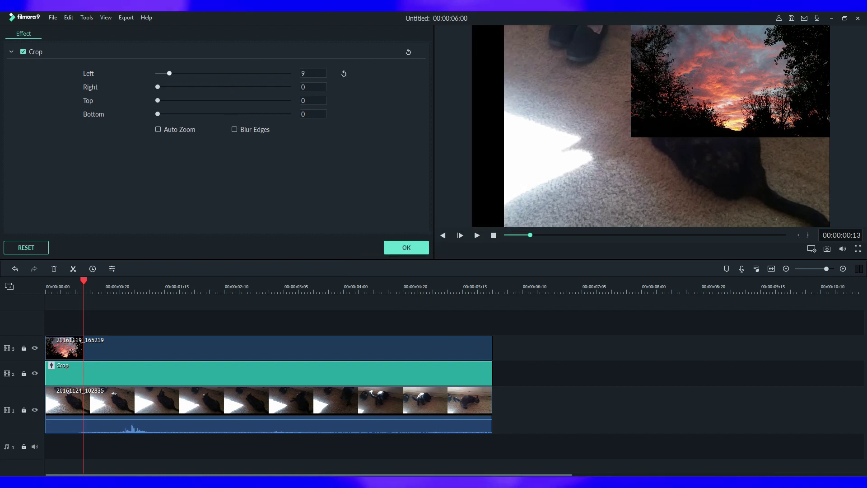
{"action": "mouse_move", "coordinate": [157, 87]}
{"action": "left_mouse_down"}
{"action": "mouse_move", "coordinate": [189, 86]}
{"action": "mouse_move", "coordinate": [157, 87]}
{"action": "mouse_move", "coordinate": [184, 87]}
{"action": "mouse_move", "coordinate": [158, 87]}
{"action": "mouse_move", "coordinate": [196, 100]}
{"action": "mouse_move", "coordinate": [159, 101]}
{"action": "left_mouse_up"}
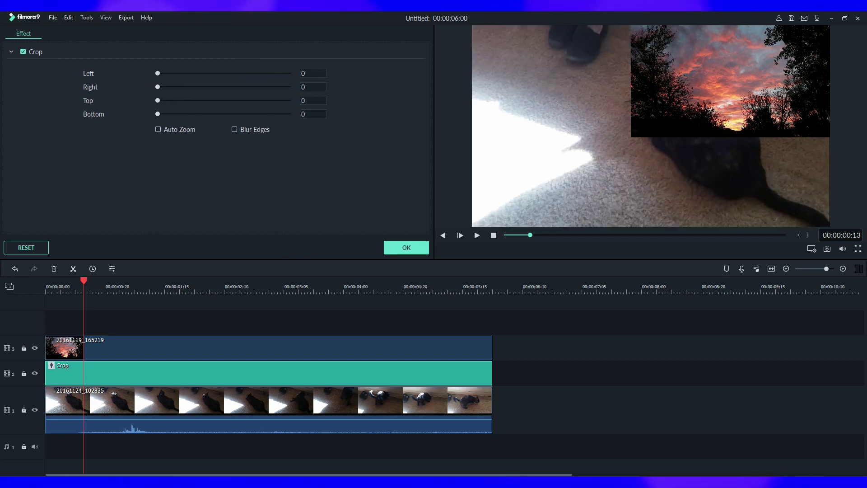
{"action": "left_click_drag", "start_coordinate": [157, 114], "coordinate": [178, 113]}
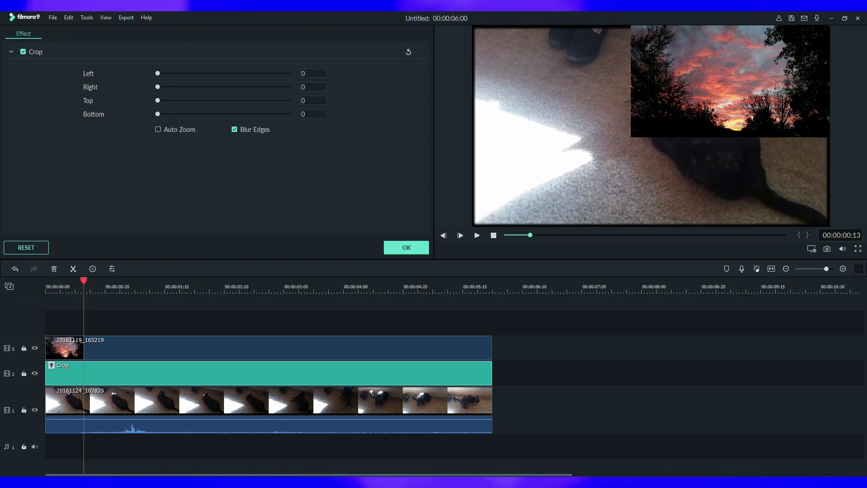
- Set the Crop effect's right and top values to 25 and toggle Auto Zoom on and off
{"action": "left_click_drag", "start_coordinate": [158, 86], "coordinate": [175, 100]}
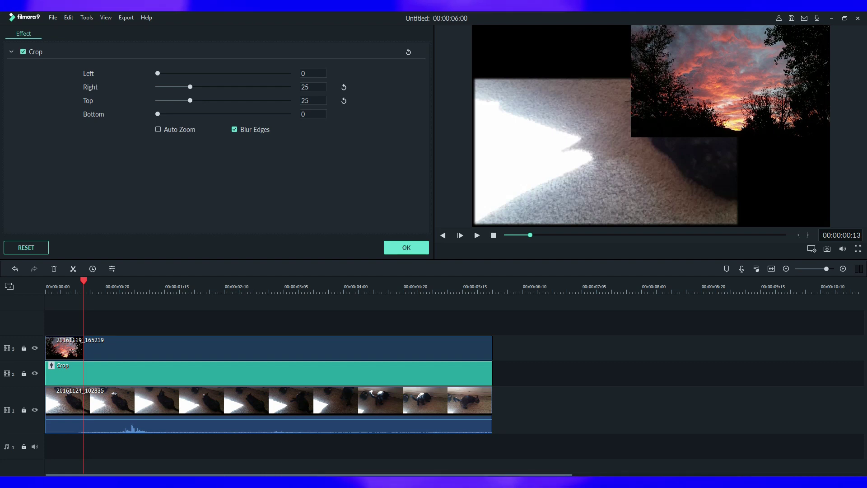
{"action": "left_click", "coordinate": [158, 129]}
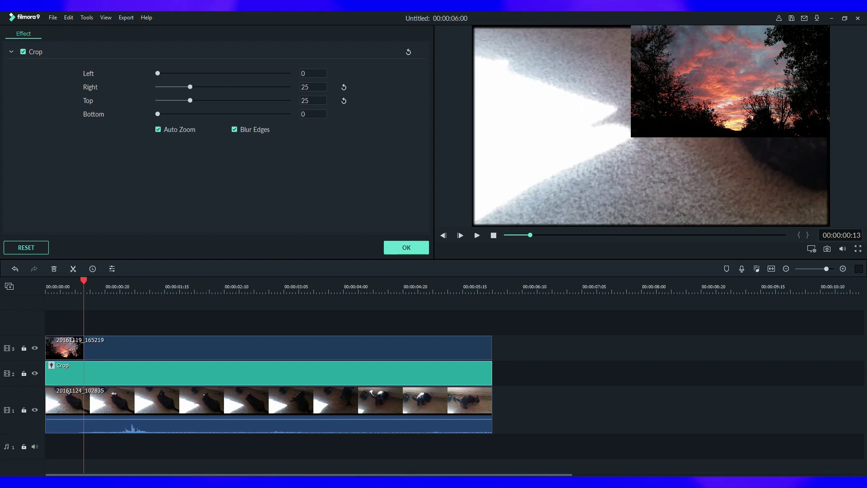
{"action": "left_click", "coordinate": [158, 129]}
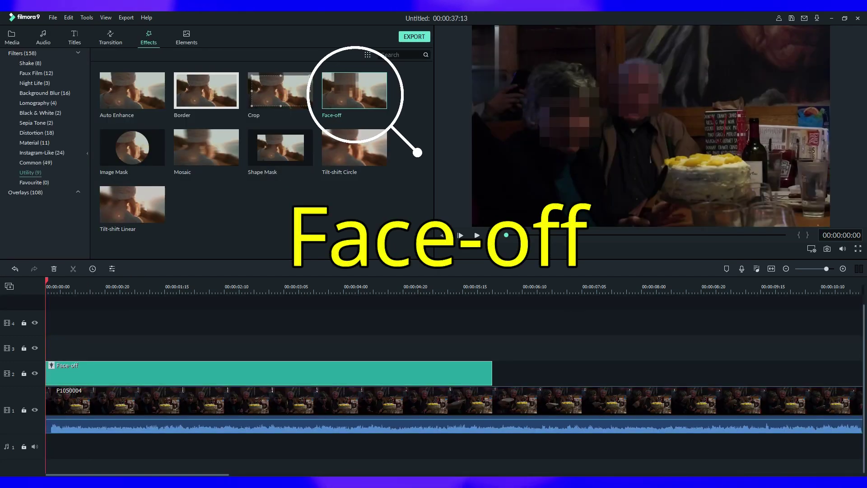
- Move the playhead to 00:00:00:12 in the P1050004 clip and open the Face-off effect's settings
{"action": "scroll", "coordinate": [454, 397], "scroll_direction": "up", "scroll_amount": 3}
{"action": "scroll", "coordinate": [454, 397], "scroll_direction": "down", "scroll_amount": 5}
{"action": "scroll", "coordinate": [454, 396], "scroll_direction": "up", "scroll_amount": 3}
{"action": "scroll", "coordinate": [454, 397], "scroll_direction": "down", "scroll_amount": 2}
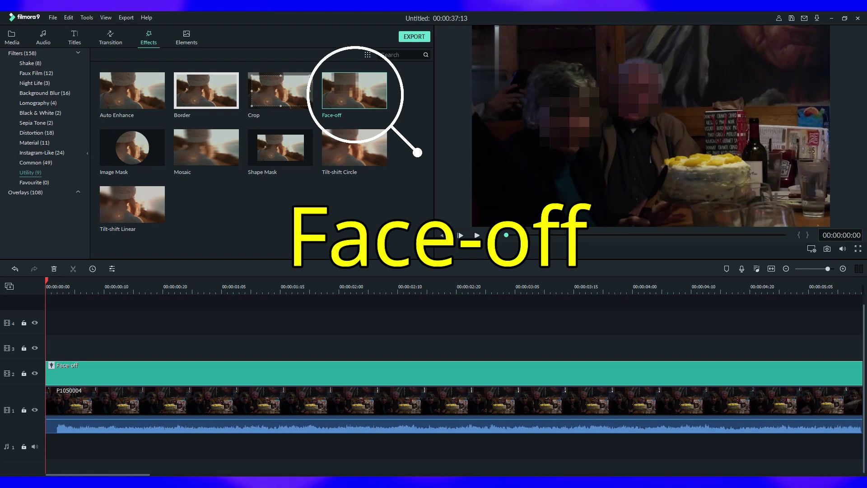
{"action": "left_click_drag", "start_coordinate": [46, 281], "coordinate": [116, 281]}
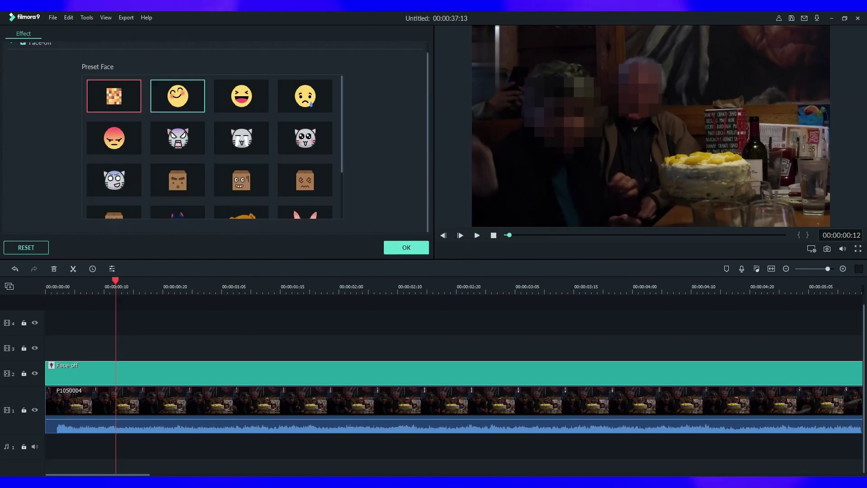
- Try several animal, pumpkin and cardboard-box preset faces for the Face-off effect
{"action": "scroll", "coordinate": [294, 208], "scroll_direction": "down", "scroll_amount": 2}
{"action": "left_click", "coordinate": [178, 198]}
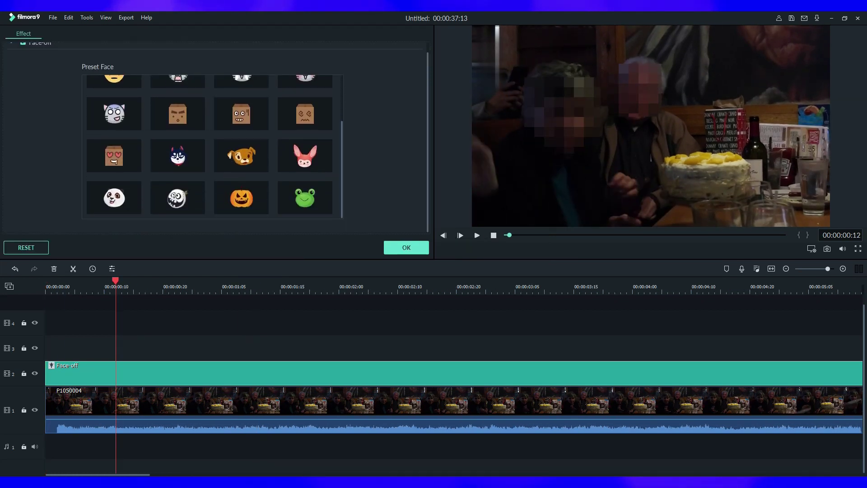
{"action": "left_click", "coordinate": [113, 198]}
{"action": "left_click", "coordinate": [177, 197]}
{"action": "left_click", "coordinate": [178, 155]}
{"action": "left_click", "coordinate": [241, 198]}
{"action": "left_click", "coordinate": [242, 156]}
{"action": "left_click", "coordinate": [178, 113]}
{"action": "left_click", "coordinate": [241, 113]}
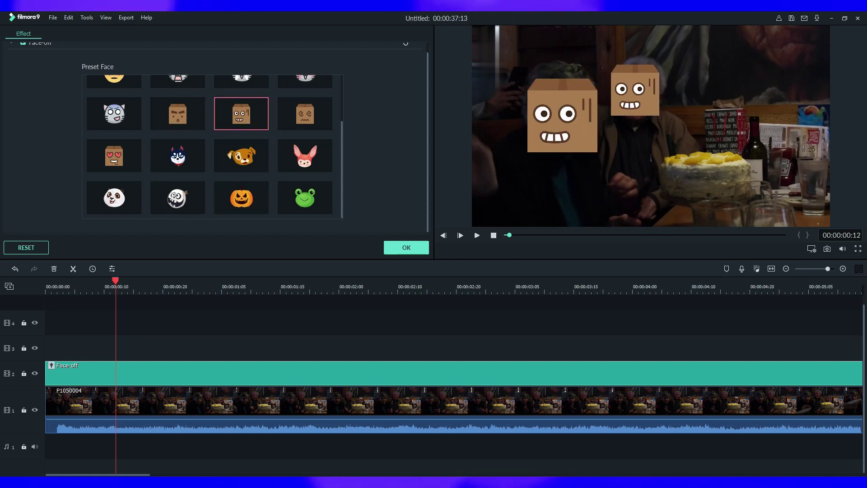
- Choose the blushing big-eyed cat as the Face-off preset face, apply it and play the clip
{"action": "scroll", "coordinate": [293, 208], "scroll_direction": "up", "scroll_amount": 2}
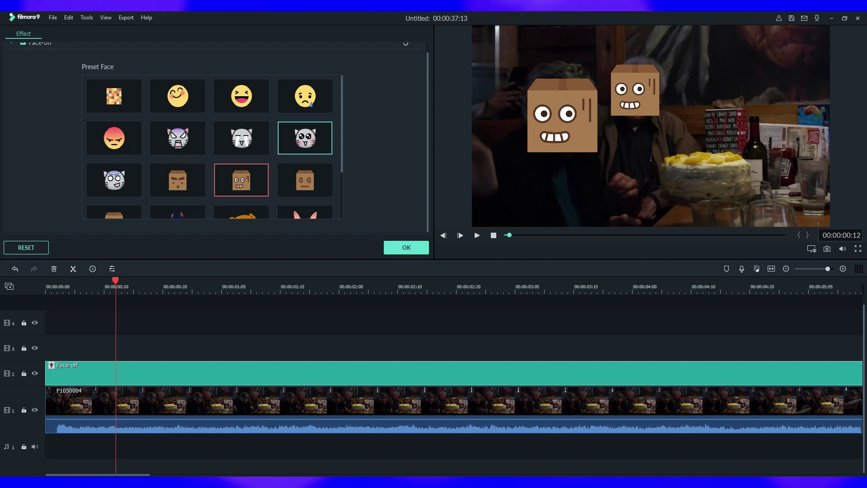
{"action": "left_click", "coordinate": [304, 138]}
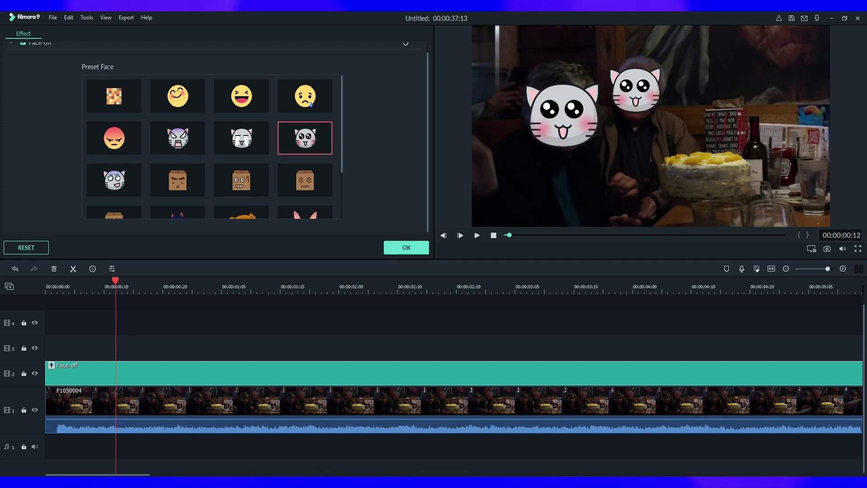
{"action": "left_click", "coordinate": [406, 248]}
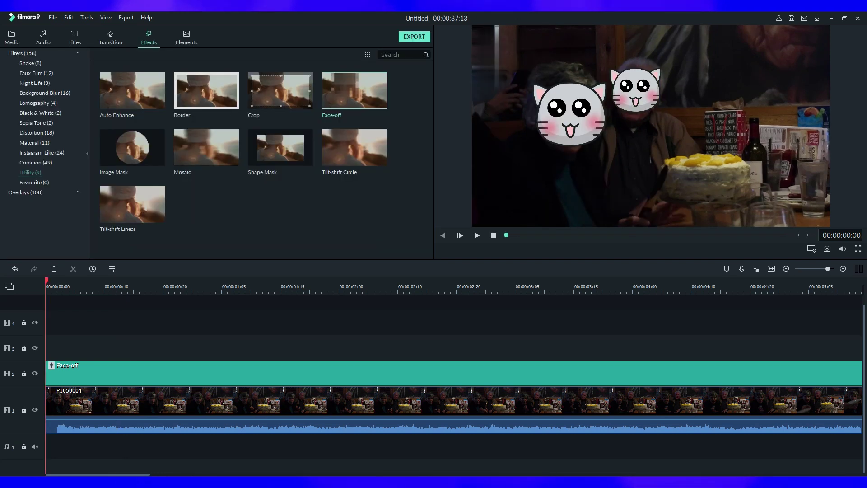
{"action": "key", "text": "space"}
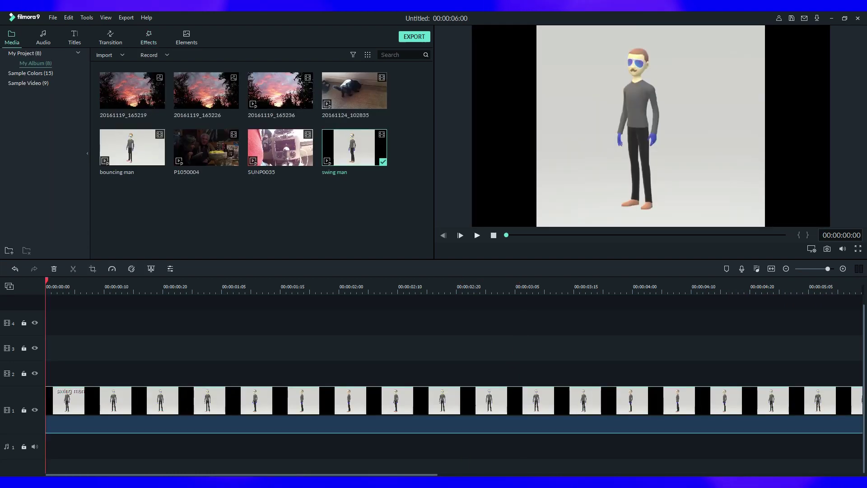
- Preview the swing man clip, and with Face-off placed above it, advance frame by frame to 00:00:00:05
{"action": "left_click", "coordinate": [477, 235]}
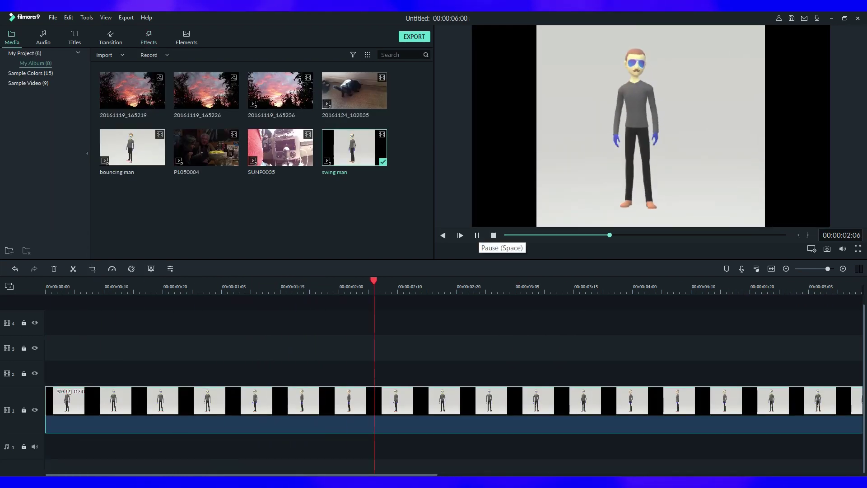
{"action": "left_click", "coordinate": [477, 235]}
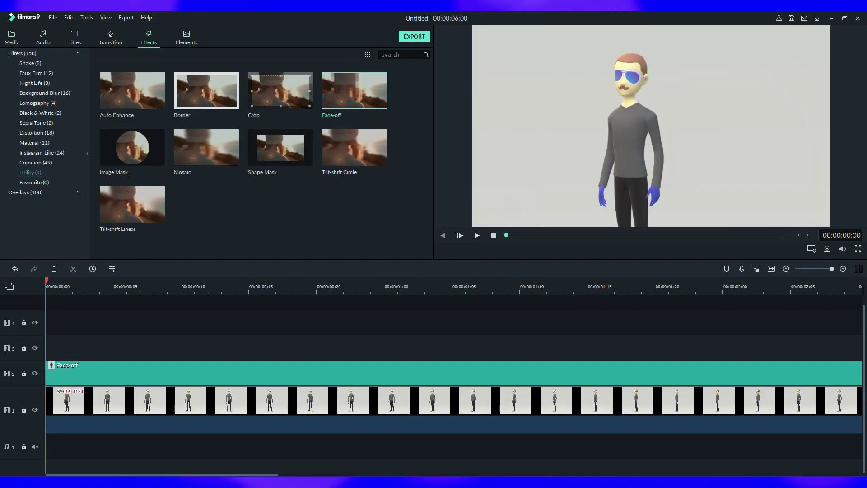
{"action": "key", "text": "Right"}
{"action": "key", "text": "Right"}
{"action": "key", "text": "Right"}
{"action": "key", "text": "Right"}
{"action": "key", "text": "Right"}
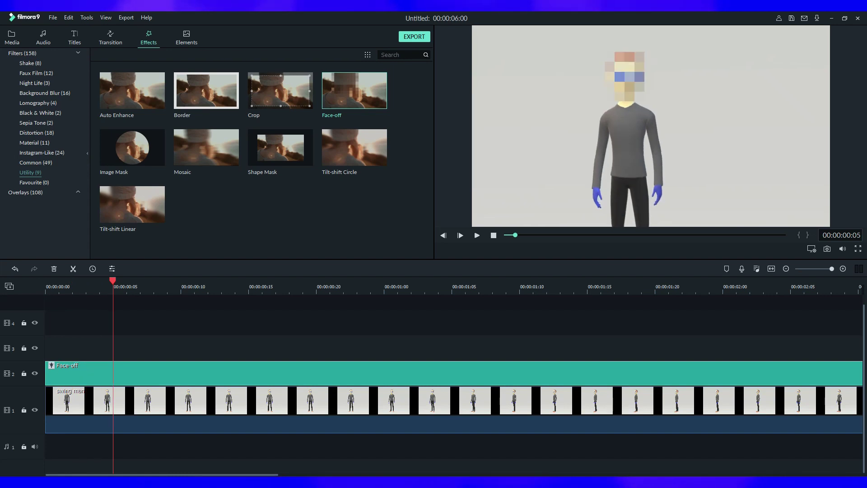
- Apply the laughing emoji as the Face-off preset for the swing man clip and play it from the beginning
{"action": "key", "text": "shift+z"}
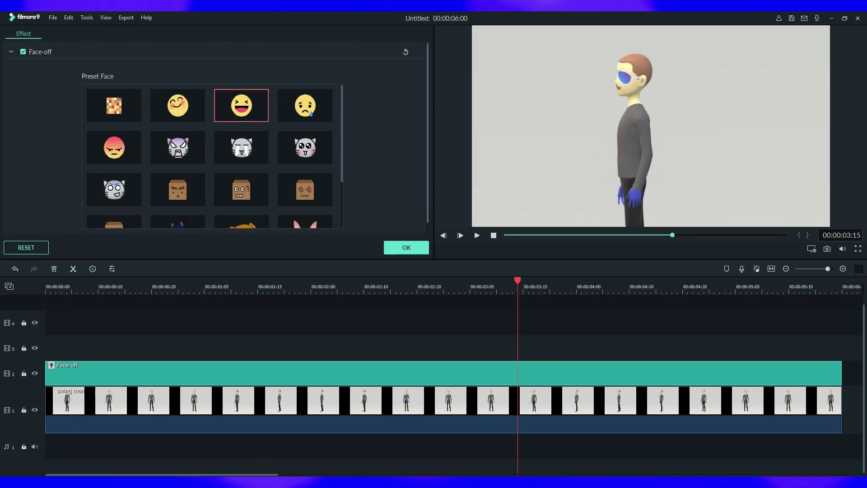
{"action": "left_click", "coordinate": [406, 247]}
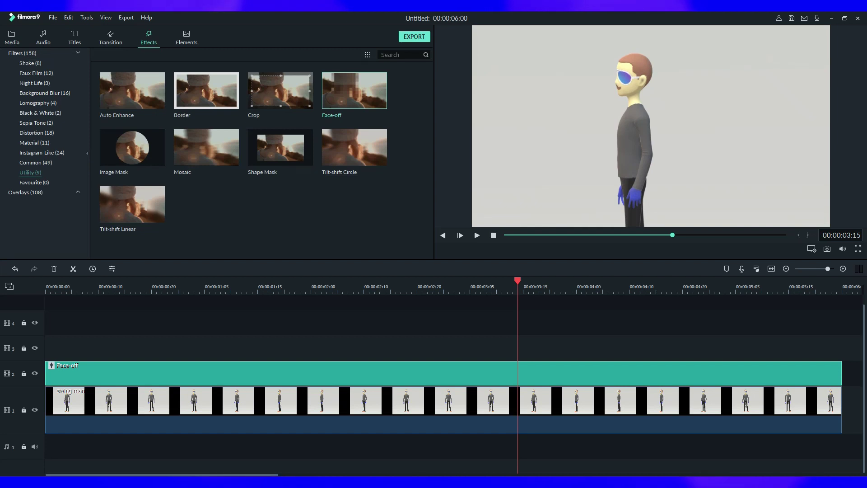
{"action": "key", "text": "Home"}
{"action": "key", "text": "space"}
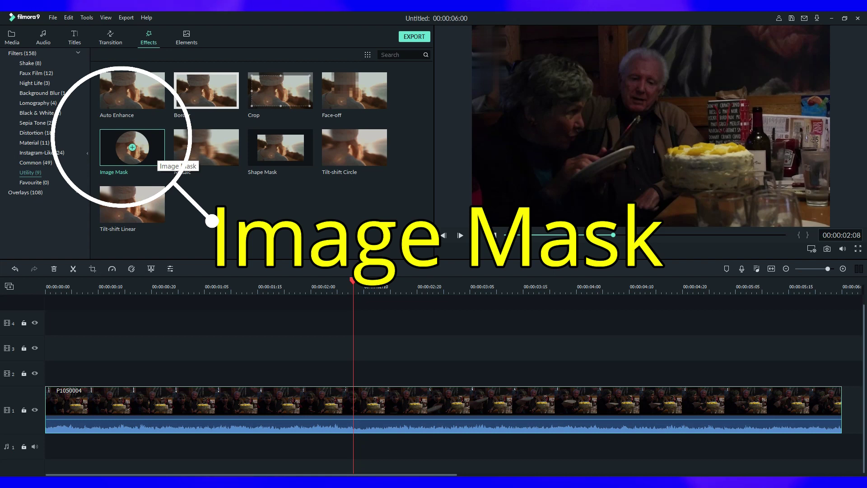
- Add the Image Mask effect above the P1050004 clip and try the rectangle, rounded rectangle, diamond and wide band masks
{"action": "left_click", "coordinate": [132, 147]}
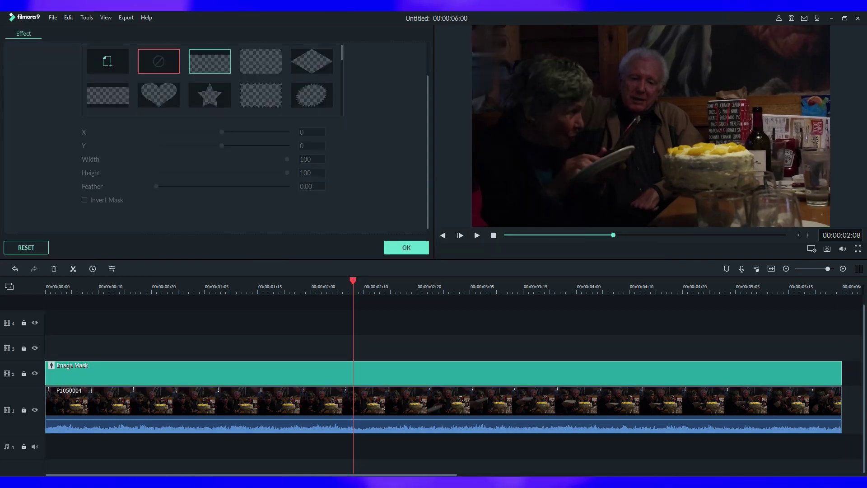
{"action": "left_click", "coordinate": [209, 61]}
{"action": "left_click", "coordinate": [261, 61]}
{"action": "left_click", "coordinate": [312, 61]}
{"action": "left_click", "coordinate": [107, 95]}
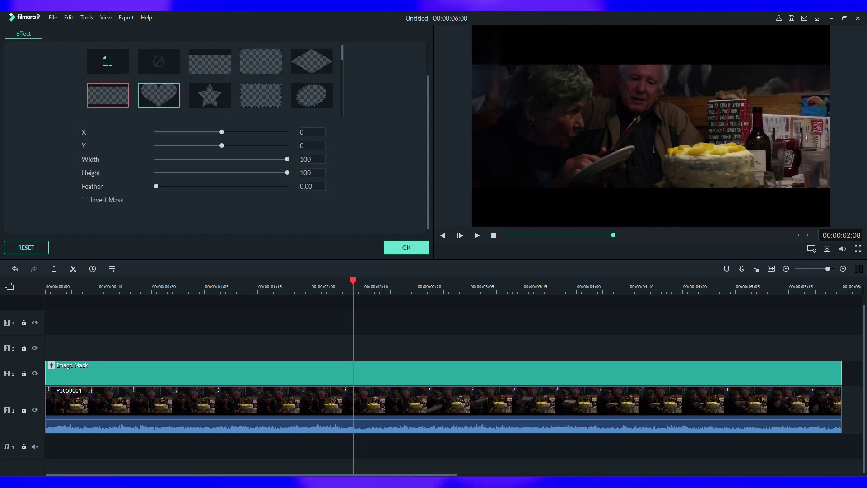
- Try the heart, star, jagged-edged and starburst masks on the P1050004 clip
{"action": "left_click", "coordinate": [159, 95]}
{"action": "left_click", "coordinate": [209, 95]}
{"action": "key", "text": "Right"}
{"action": "key", "text": "Right"}
{"action": "key", "text": "Right"}
{"action": "key", "text": "Right"}
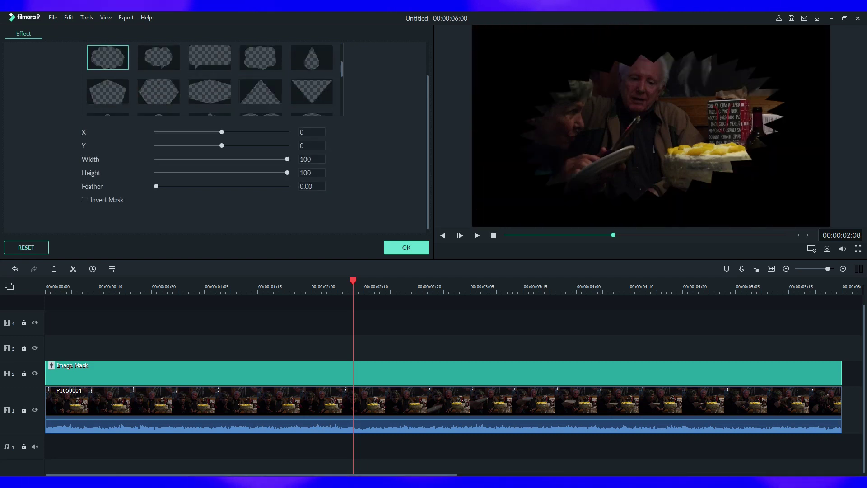
- Try the speech bubble, cloud, teardrop, triangle and polygon masks on the clip
{"action": "key", "text": "Right"}
{"action": "key", "text": "Right"}
{"action": "key", "text": "Right"}
{"action": "key", "text": "Down"}
{"action": "key", "text": "Left"}
{"action": "key", "text": "Left"}
{"action": "key", "text": "Left"}
{"action": "key", "text": "Left"}
{"action": "key", "text": "Down"}
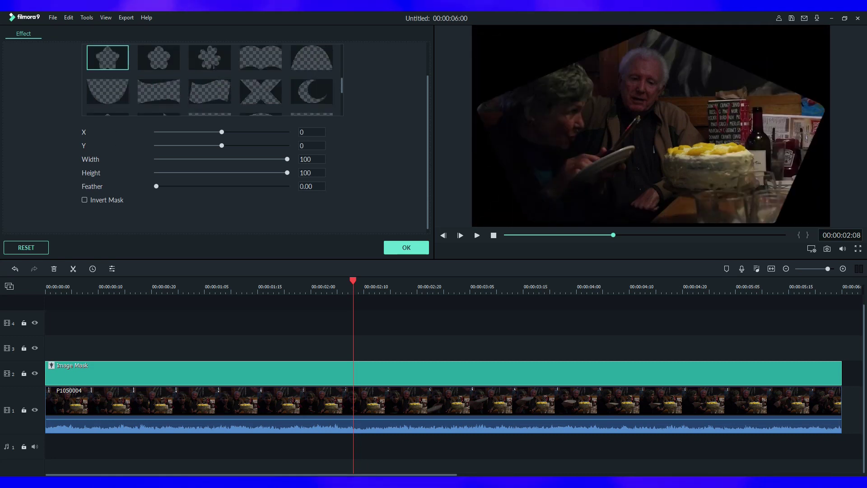
- Try the flower, open-book, semicircle, wave, cross and crescent masks
{"action": "key", "text": "Right"}
{"action": "key", "text": "Right"}
{"action": "key", "text": "Right"}
{"action": "key", "text": "Right"}
{"action": "key", "text": "Right"}
{"action": "key", "text": "Right"}
{"action": "key", "text": "Right"}
{"action": "key", "text": "Right"}
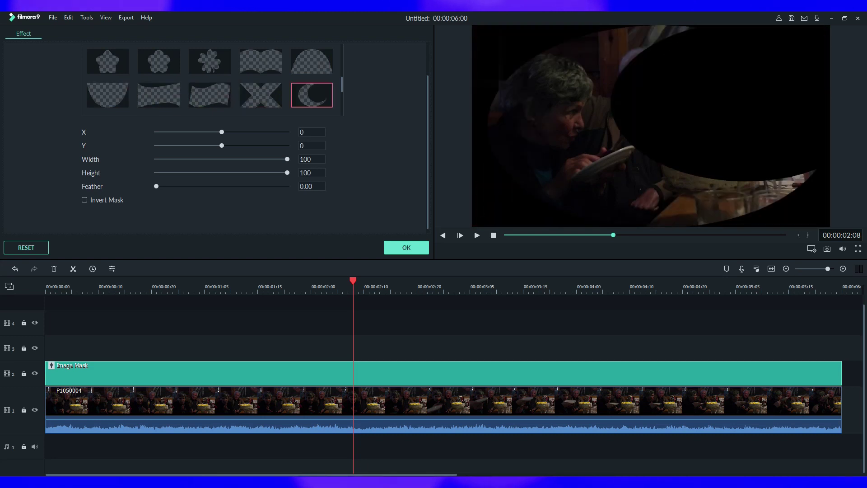
- Try the arrow mask, the masks beside it and the corner rectangle mask
{"action": "key", "text": "Right"}
{"action": "key", "text": "Up"}
{"action": "key", "text": "Right"}
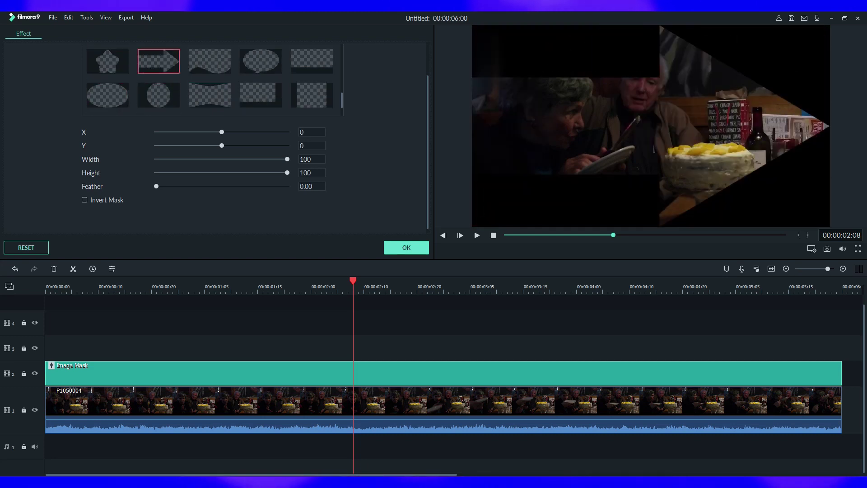
{"action": "key", "text": "Right"}
{"action": "left_click", "coordinate": [261, 61]}
{"action": "left_click", "coordinate": [311, 61]}
{"action": "left_click", "coordinate": [311, 95]}
{"action": "left_click", "coordinate": [260, 95]}
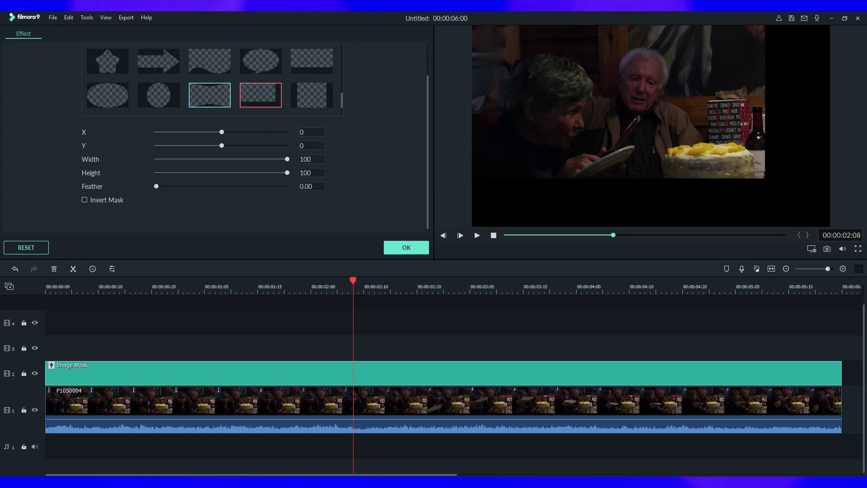
- Try the concave rectangle, the circle and the two masks that cover one side of the frame
{"action": "left_click", "coordinate": [210, 95]}
{"action": "left_click", "coordinate": [158, 95]}
{"action": "scroll", "coordinate": [158, 95], "scroll_direction": "down", "scroll_amount": 1}
{"action": "left_click", "coordinate": [107, 99]}
{"action": "left_click", "coordinate": [159, 98]}
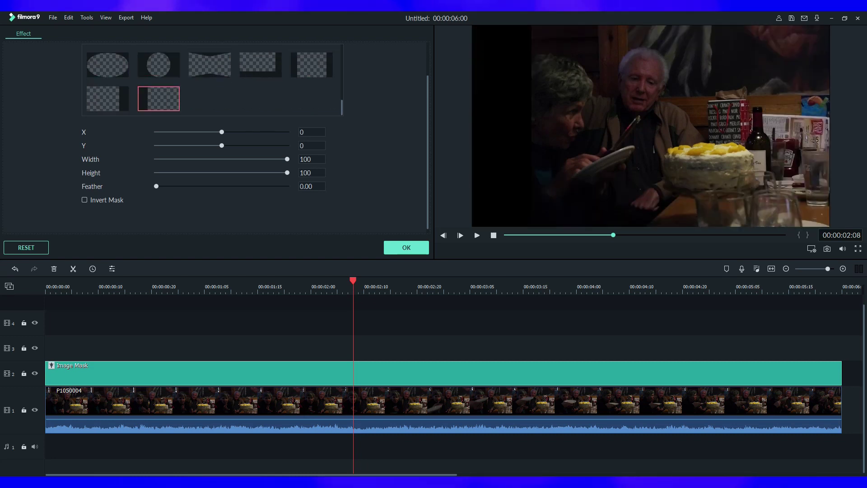
- Choose the heart mask and set X to 6, Y to 6, Width to 85 and Height to 97
{"action": "scroll", "coordinate": [159, 99], "scroll_direction": "up", "scroll_amount": 1}
{"action": "scroll", "coordinate": [261, 86], "scroll_direction": "up", "scroll_amount": 5}
{"action": "left_click", "coordinate": [158, 85]}
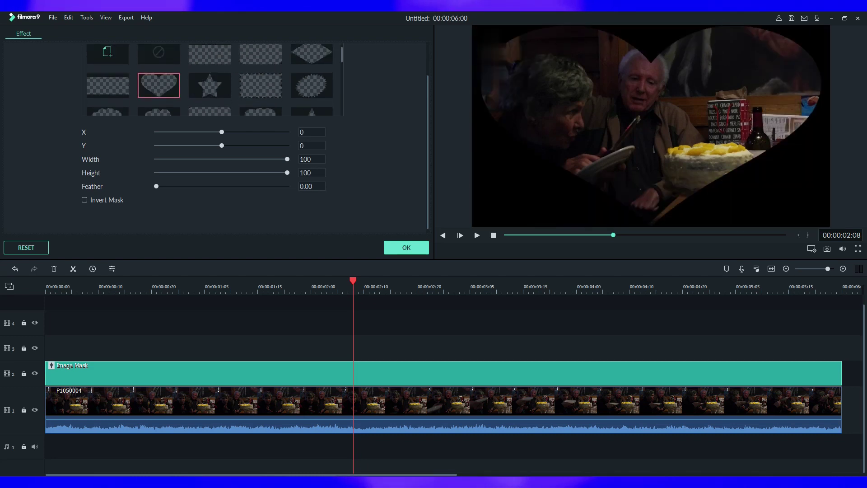
{"action": "left_click_drag", "start_coordinate": [222, 132], "coordinate": [232, 131]}
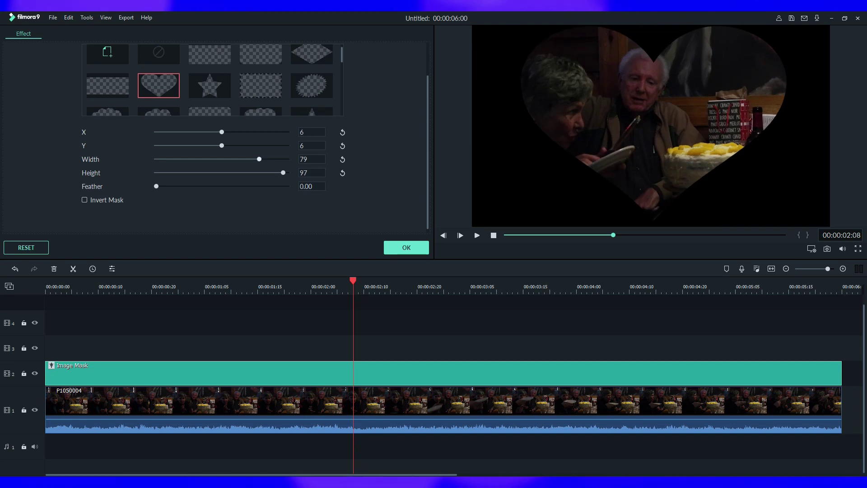
{"action": "left_click_drag", "start_coordinate": [259, 159], "coordinate": [267, 159]}
{"action": "mouse_move", "coordinate": [157, 186]}
{"action": "left_mouse_down"}
{"action": "mouse_move", "coordinate": [263, 186]}
{"action": "mouse_move", "coordinate": [156, 186]}
{"action": "left_mouse_up"}
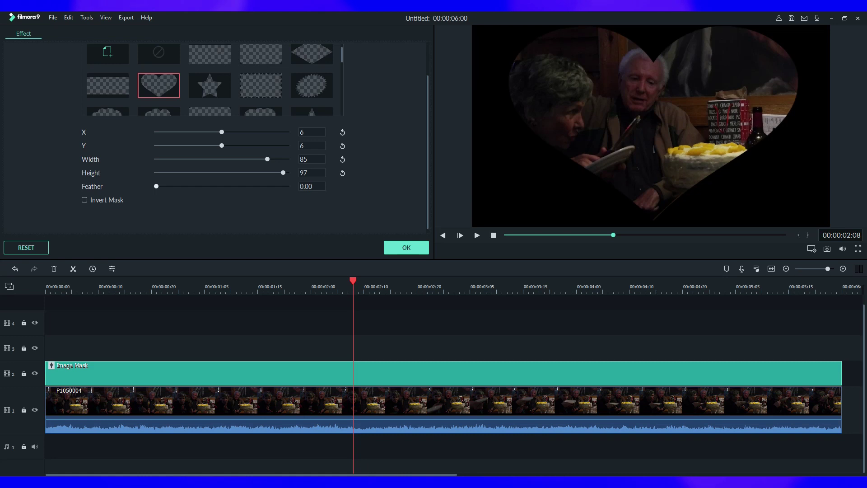
- Try Invert Mask on the heart, turn it off again and apply the mask settings
{"action": "left_click", "coordinate": [84, 199]}
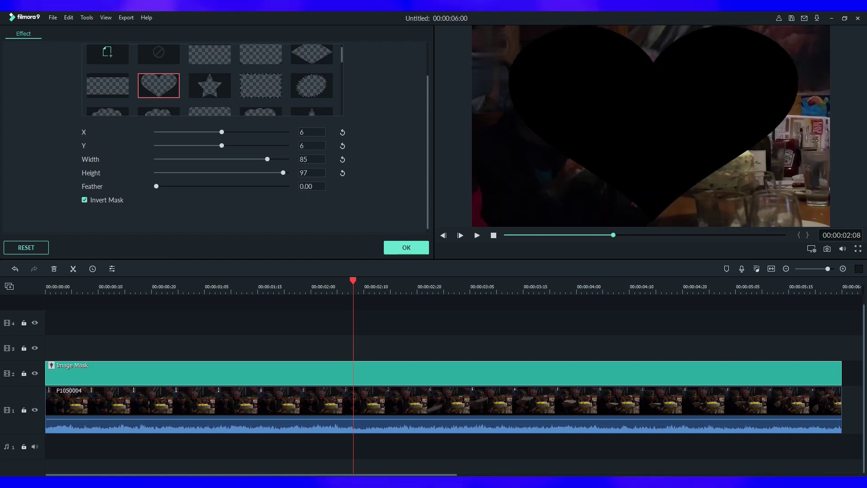
{"action": "left_click", "coordinate": [84, 200]}
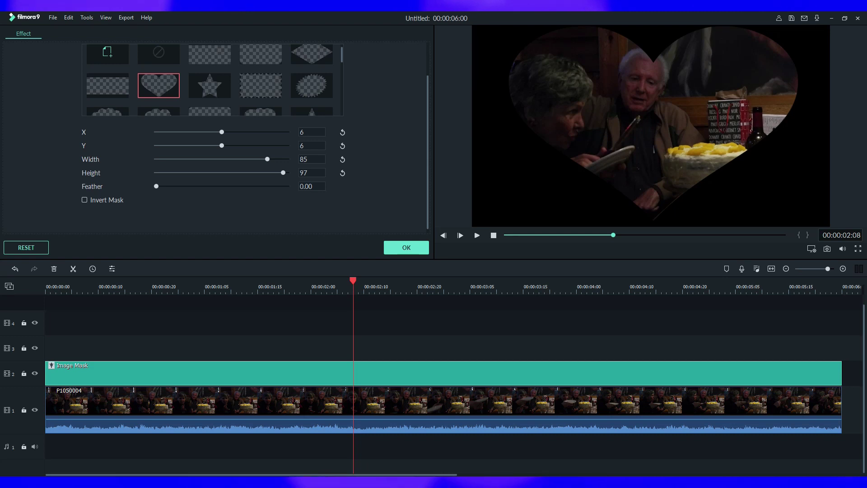
{"action": "key", "text": "Return"}
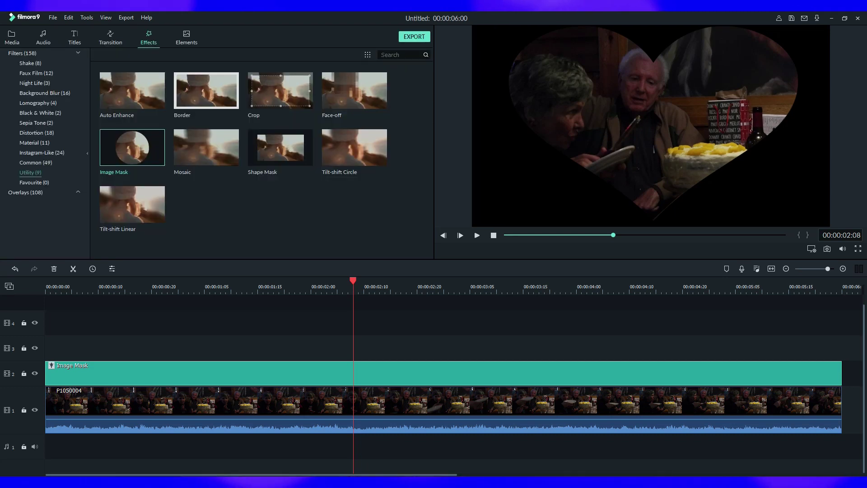
- Play the heart-masked clip from the beginning
{"action": "left_click_drag", "start_coordinate": [353, 280], "coordinate": [45, 281]}
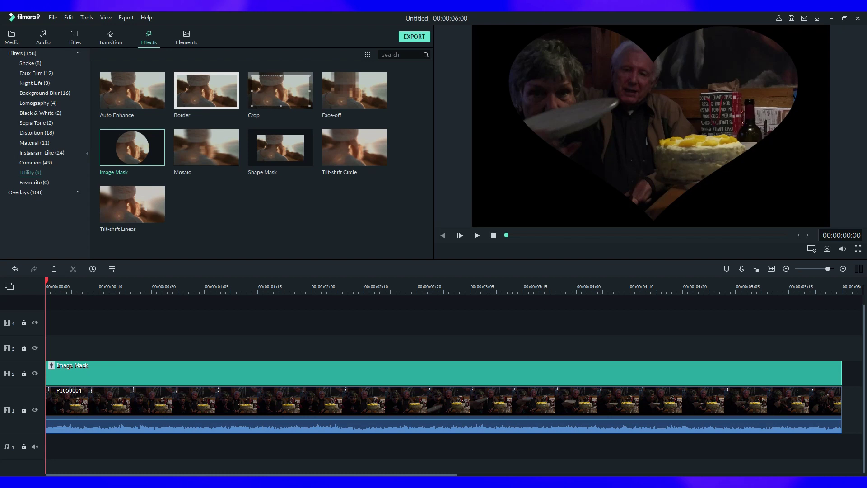
{"action": "key", "text": "space"}
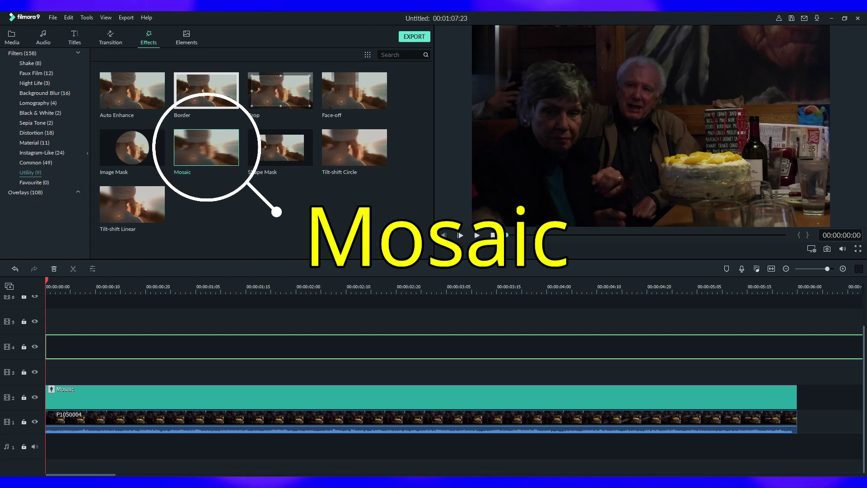
- Add a second Mosaic effect directly above the first one over the P1050004 clip and select it
{"action": "left_click_drag", "start_coordinate": [206, 147], "coordinate": [50, 372]}
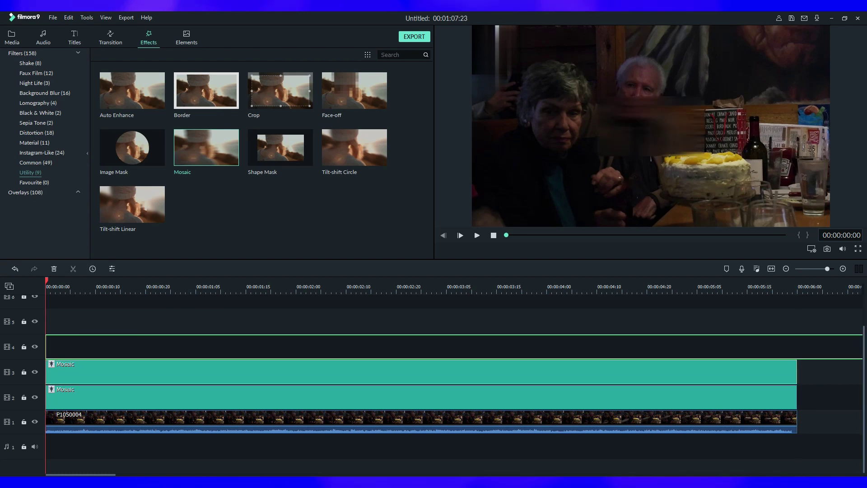
{"action": "left_click", "coordinate": [421, 418]}
{"action": "left_click", "coordinate": [421, 372]}
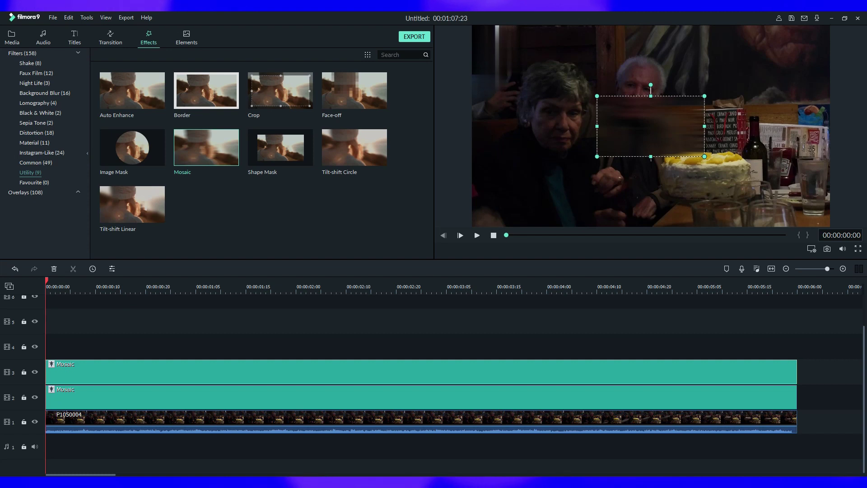
- Move the mosaic area over the man's face, narrow it to about a square and rotate it about 45 degrees
{"action": "left_click_drag", "start_coordinate": [651, 126], "coordinate": [657, 92]}
{"action": "left_click_drag", "start_coordinate": [712, 92], "coordinate": [669, 92]}
{"action": "left_click_drag", "start_coordinate": [637, 51], "coordinate": [667, 64]}
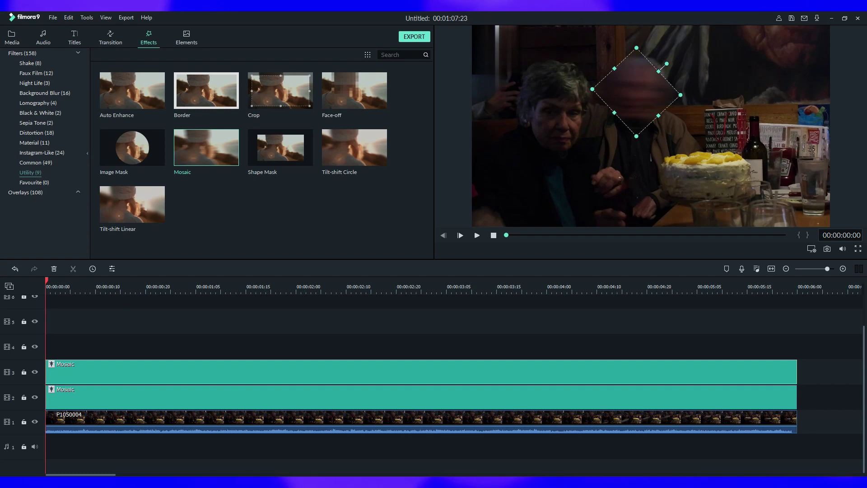
- Change the upper Mosaic effect's Type to the horizontally banded pattern and apply it
{"action": "key", "text": "alt+e"}
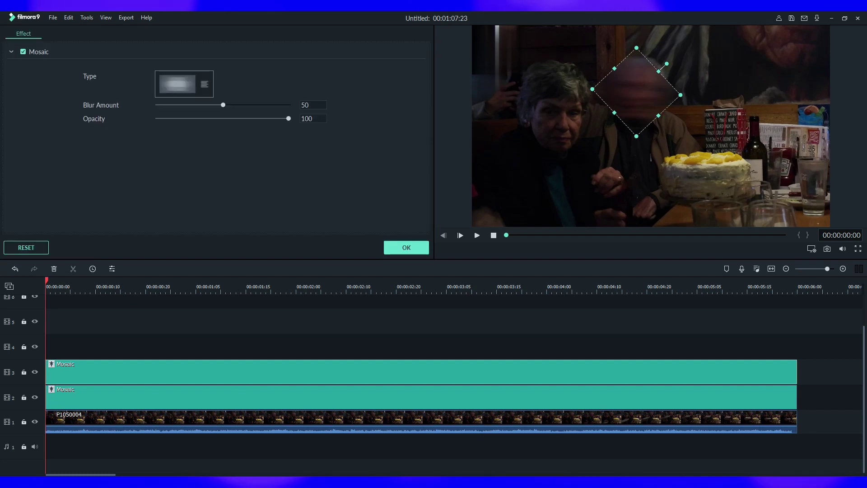
{"action": "left_click", "coordinate": [184, 84]}
{"action": "left_click", "coordinate": [173, 227]}
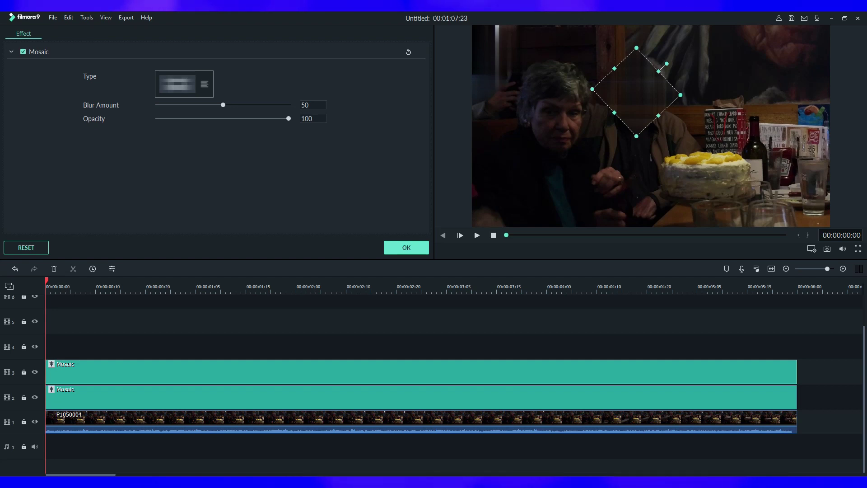
{"action": "left_click", "coordinate": [406, 247]}
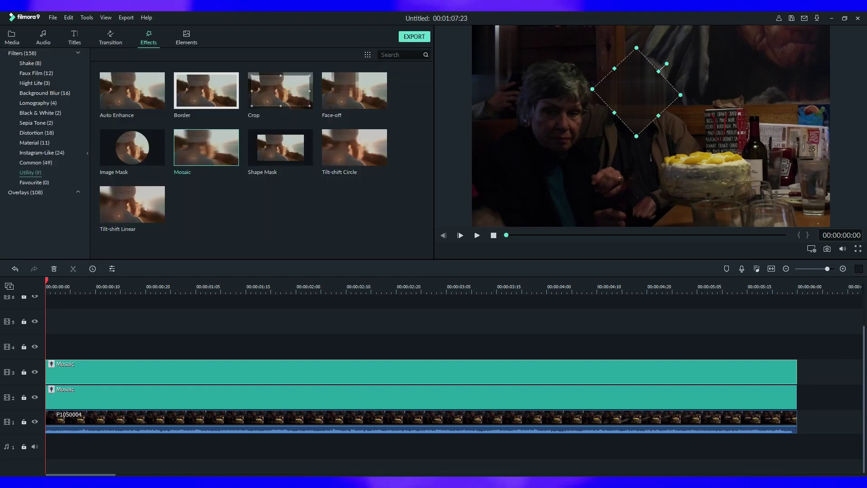
{"action": "left_click", "coordinate": [454, 346]}
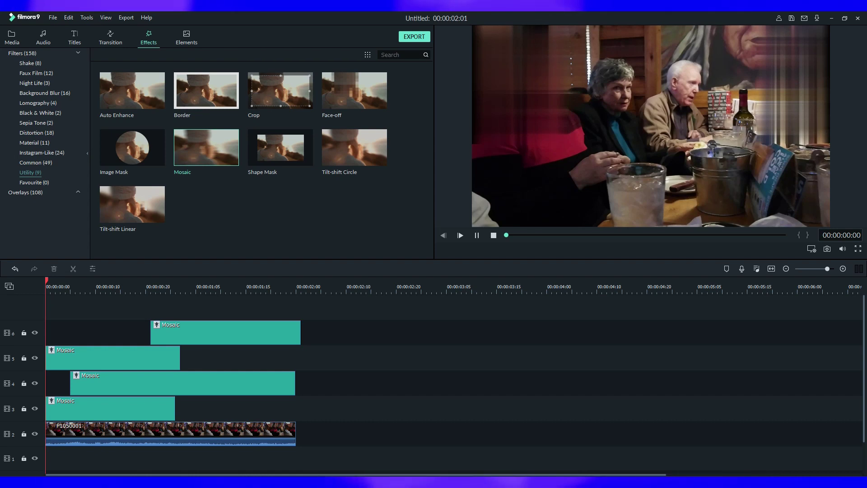
- Play the P1050001 clip with its four overlapping Mosaic effects from the beginning
{"action": "key", "text": "space"}
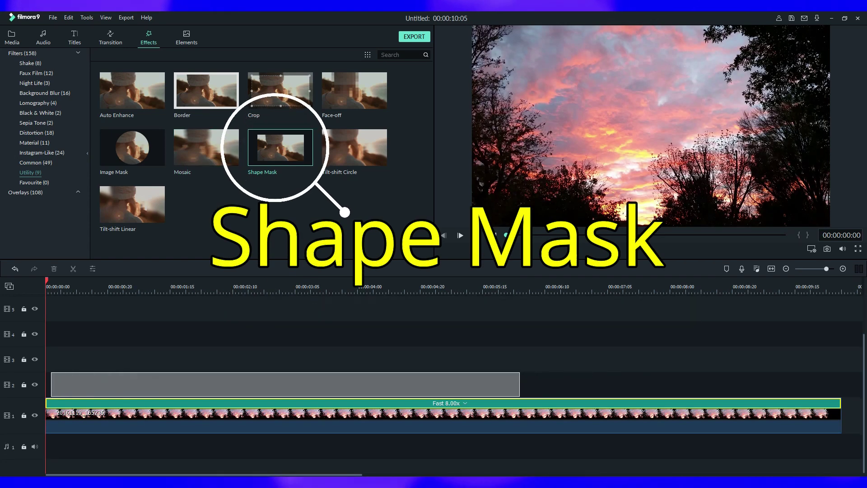
- Place Shape Mask at the start of the sunset clip, extend it to the clip's end and adjust its settings
{"action": "left_click_drag", "start_coordinate": [51, 384], "coordinate": [45, 384]}
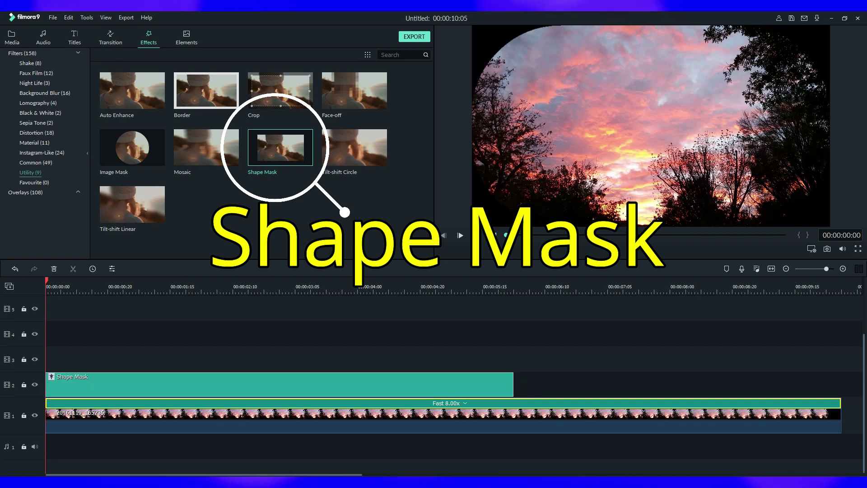
{"action": "left_click_drag", "start_coordinate": [513, 384], "coordinate": [839, 384]}
{"action": "double_click", "coordinate": [836, 383]}
{"action": "mouse_move", "coordinate": [288, 107]}
{"action": "left_mouse_down"}
{"action": "mouse_move", "coordinate": [198, 107]}
{"action": "mouse_move", "coordinate": [274, 107]}
{"action": "mouse_move", "coordinate": [245, 120]}
{"action": "mouse_move", "coordinate": [288, 120]}
{"action": "left_mouse_up"}
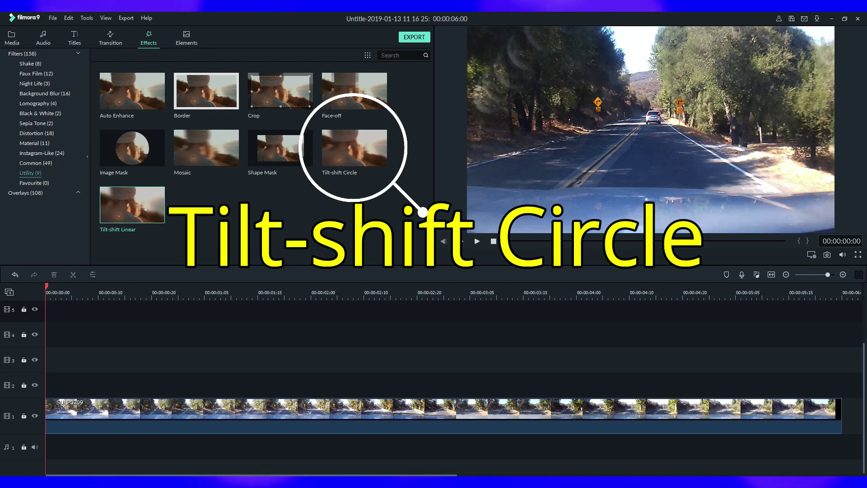
- Add Tilt-shift Circle above the road clip and play it up to 00:00:02:20
{"action": "left_click_drag", "start_coordinate": [355, 148], "coordinate": [68, 385]}
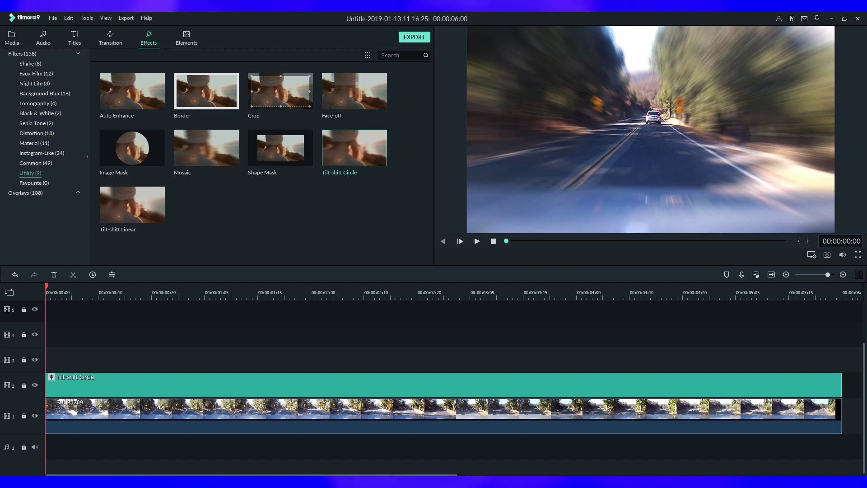
{"action": "key", "text": "space"}
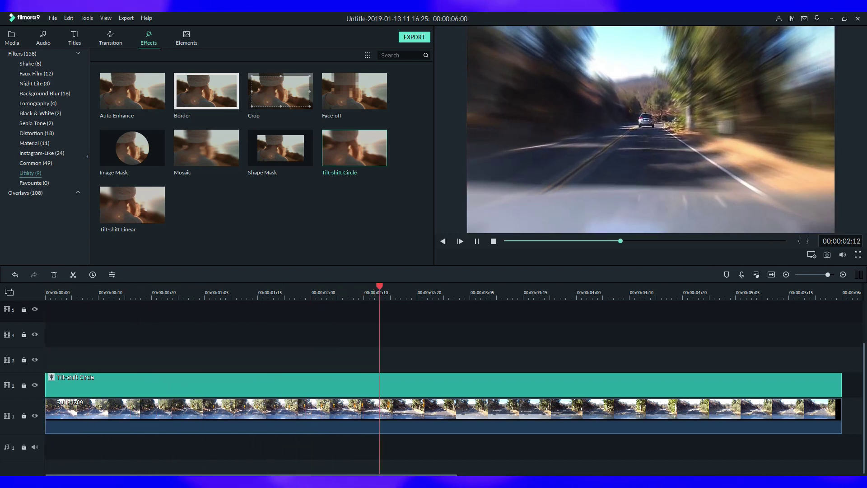
{"action": "key", "text": "space"}
- Adjust the Size, Intensity, X and Y settings of Tilt-shift Circle, and reset Y to its default
{"action": "key", "text": "alt+e"}
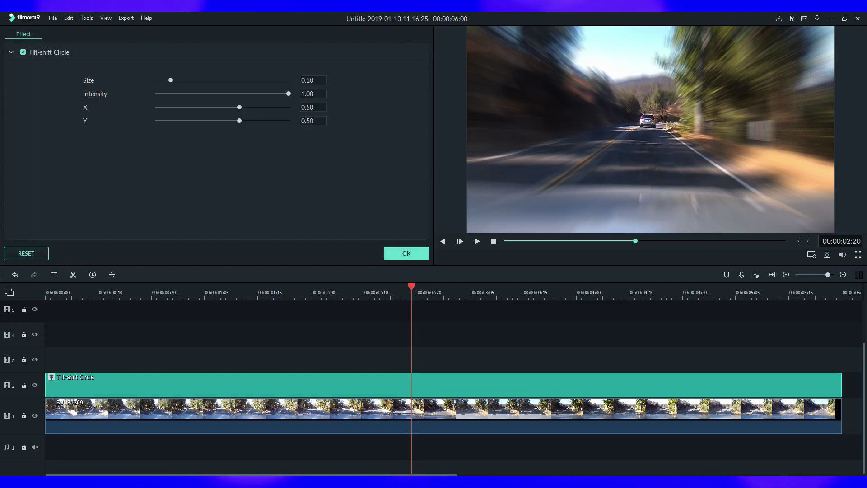
{"action": "left_click_drag", "start_coordinate": [288, 93], "coordinate": [173, 80]}
{"action": "mouse_move", "coordinate": [240, 121]}
{"action": "left_mouse_down"}
{"action": "mouse_move", "coordinate": [247, 121]}
{"action": "mouse_move", "coordinate": [235, 120]}
{"action": "mouse_move", "coordinate": [241, 107]}
{"action": "left_mouse_up"}
{"action": "left_click", "coordinate": [343, 121]}
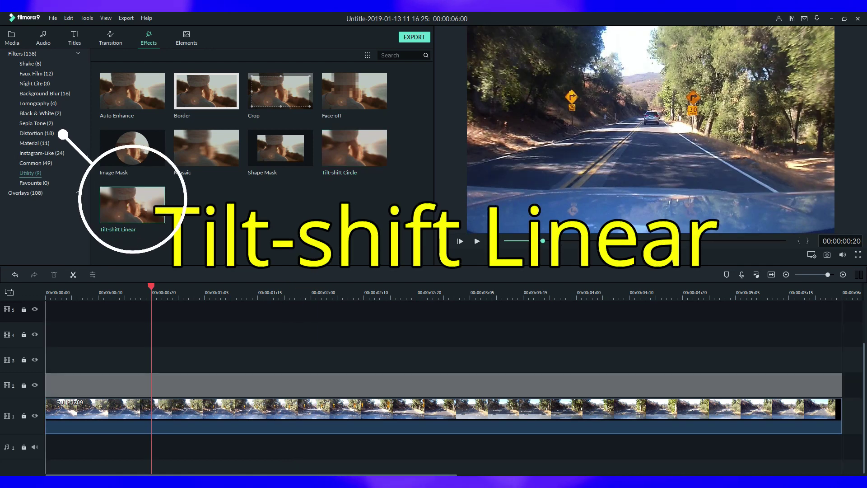
- Add Tilt-shift Linear above the road clip with Size 0.19, Intensity 0.86 and Y 0.46, and play it from the beginning
{"action": "left_click_drag", "start_coordinate": [132, 204], "coordinate": [132, 385]}
{"action": "left_click_drag", "start_coordinate": [151, 286], "coordinate": [46, 285]}
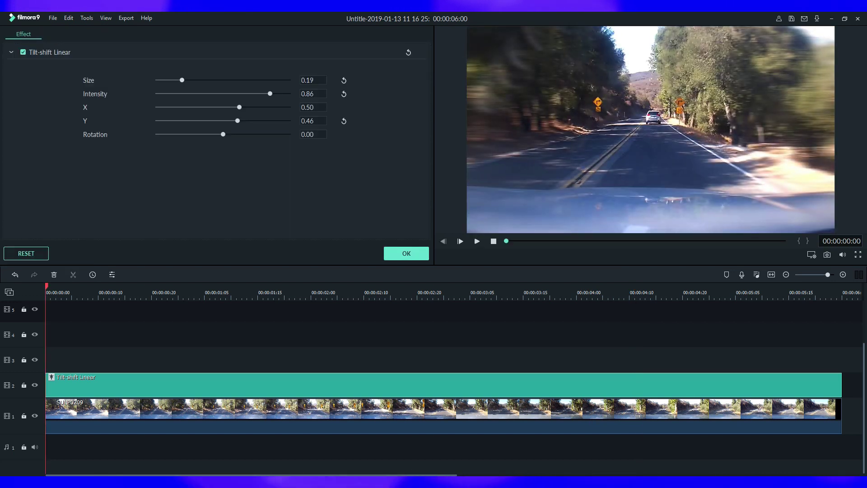
{"action": "left_click", "coordinate": [407, 253]}
{"action": "key", "text": "space"}
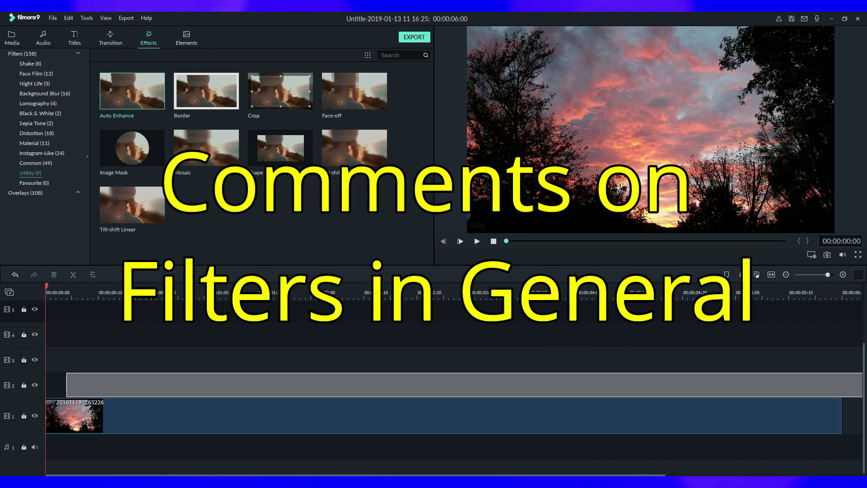
- Place Auto Enhance above the 20161119_165226 clip, starting at about 00:00:00:24, and play the clip from the beginning
{"action": "key", "text": "space"}
{"action": "left_click_drag", "start_coordinate": [66, 384], "coordinate": [173, 384]}
{"action": "key", "text": "Home"}
{"action": "key", "text": "space"}
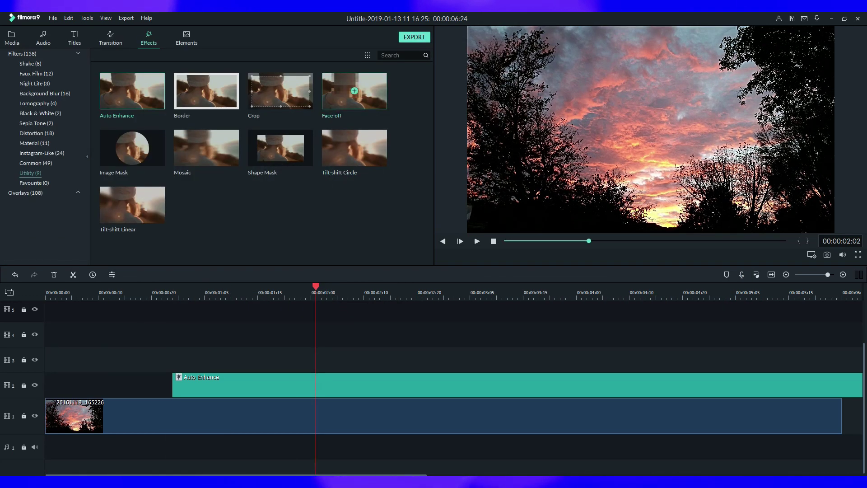
- Add Tilt-shift Circle above Auto Enhance from about 00:00:01:15, adjust its settings and preview it at 00:00:03:02
{"action": "left_click_drag", "start_coordinate": [354, 148], "coordinate": [260, 359]}
{"action": "left_click_drag", "start_coordinate": [170, 80], "coordinate": [225, 93]}
{"action": "left_click_drag", "start_coordinate": [245, 80], "coordinate": [237, 79]}
{"action": "left_click", "coordinate": [406, 253]}
{"action": "left_click", "coordinate": [87, 292]}
{"action": "left_click", "coordinate": [448, 292]}
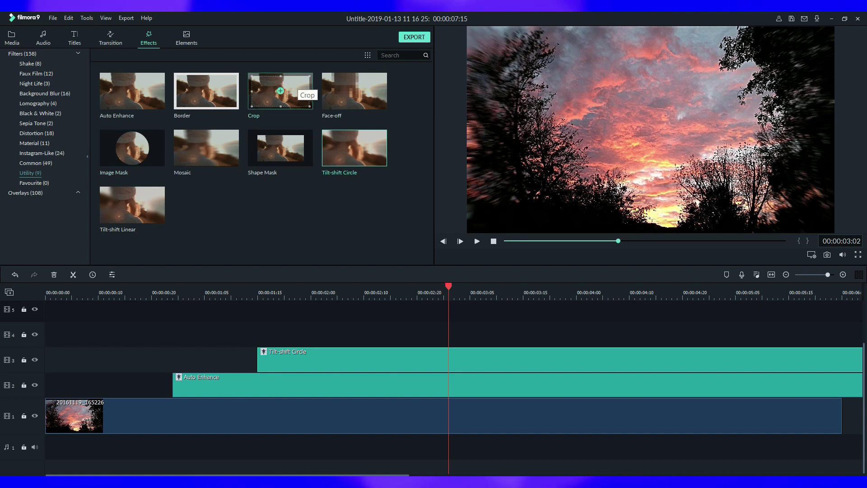
- Add Border above Tilt-shift Circle from about 00:00:02:07 and set its start and end colours to dark purple
{"action": "left_click_drag", "start_coordinate": [206, 91], "coordinate": [347, 334]}
{"action": "double_click", "coordinate": [352, 334]}
{"action": "left_click", "coordinate": [195, 76]}
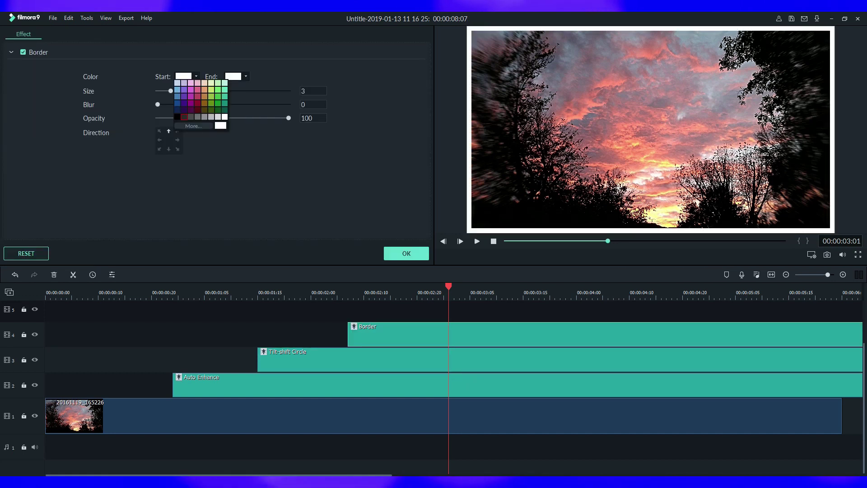
{"action": "left_click", "coordinate": [183, 110]}
{"action": "left_click", "coordinate": [245, 76]}
{"action": "left_click", "coordinate": [233, 109]}
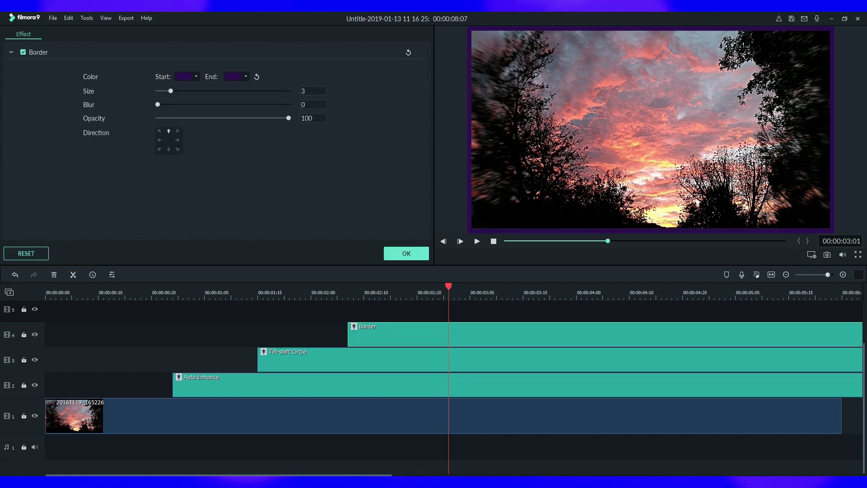
- Increase the border's Size and Blur, keep Opacity at 100 and apply the settings
{"action": "left_click_drag", "start_coordinate": [158, 104], "coordinate": [205, 91]}
{"action": "mouse_move", "coordinate": [288, 118]}
{"action": "left_mouse_down"}
{"action": "mouse_move", "coordinate": [245, 118]}
{"action": "mouse_move", "coordinate": [288, 118]}
{"action": "left_mouse_up"}
{"action": "left_click", "coordinate": [405, 253]}
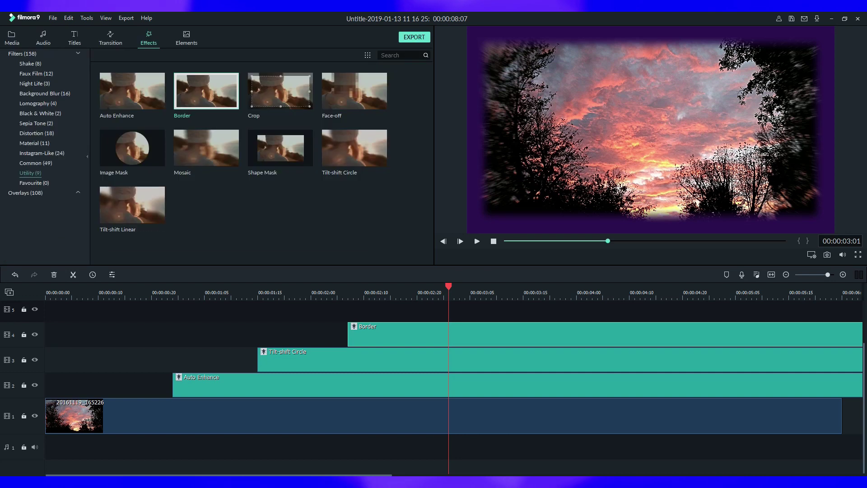
- Preview the stacked filters at 00:00:05:03 and open the properties of the 20161119_165226 clip
{"action": "left_click_drag", "start_coordinate": [448, 286], "coordinate": [719, 286]}
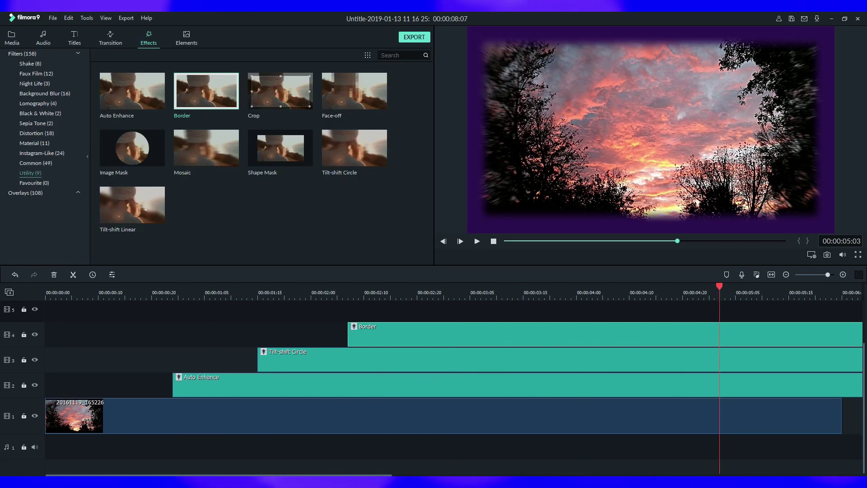
{"action": "right_click", "coordinate": [134, 416]}
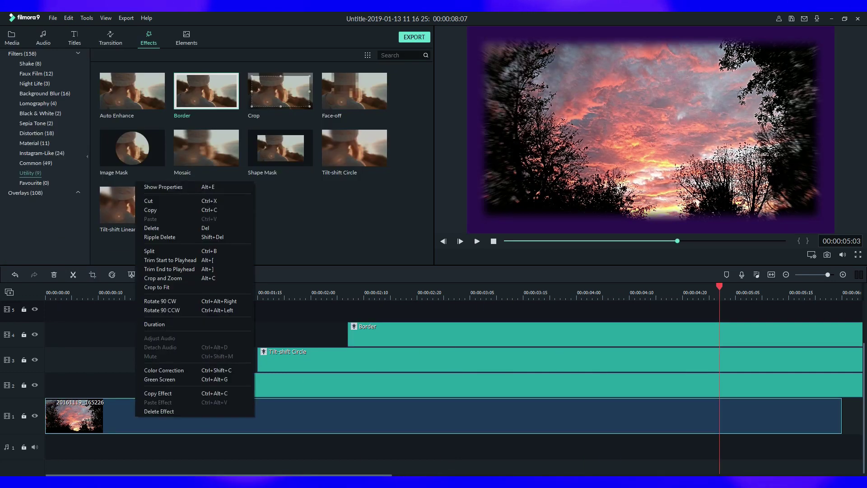
{"action": "left_click", "coordinate": [153, 185]}
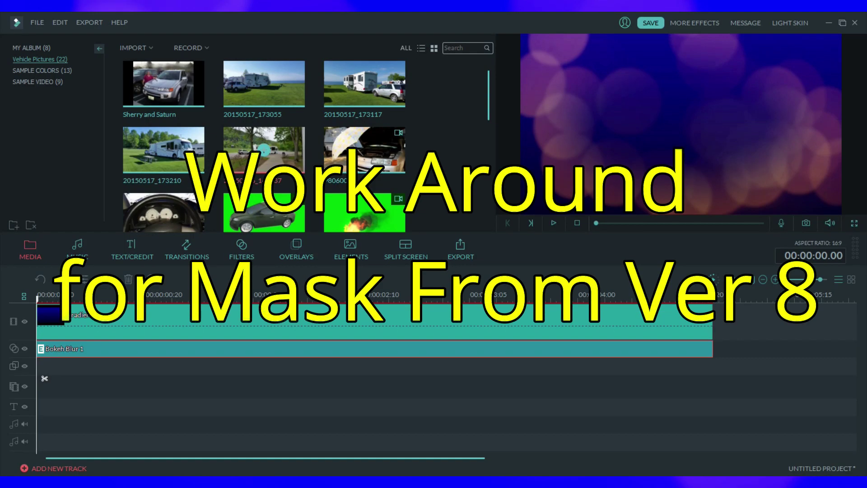
- In Filmora 8, overlay picture 20150516_144337 on the Gradient4 background from the start and apply the wide hexagon mask to it
{"action": "left_click_drag", "start_coordinate": [264, 151], "coordinate": [44, 386]}
{"action": "key", "text": "space"}
{"action": "right_click", "coordinate": [151, 388]}
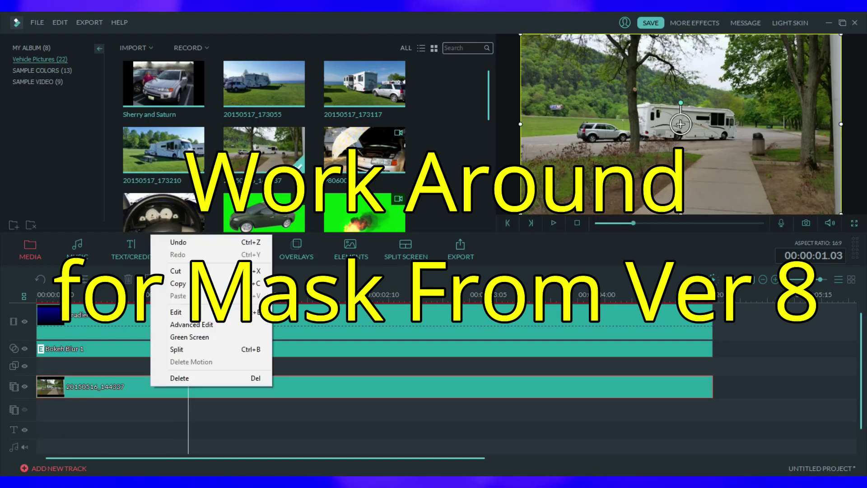
{"action": "left_click", "coordinate": [192, 324]}
{"action": "double_click", "coordinate": [214, 187]}
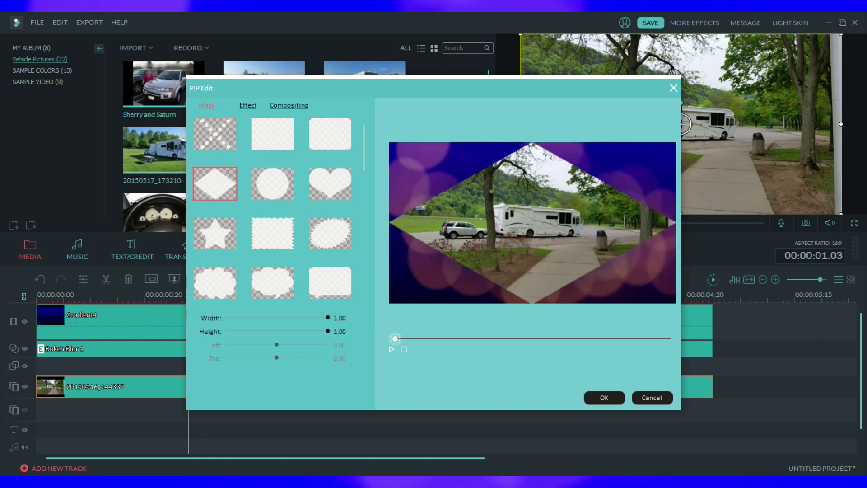
{"action": "scroll", "coordinate": [272, 208], "scroll_direction": "down", "scroll_amount": 3}
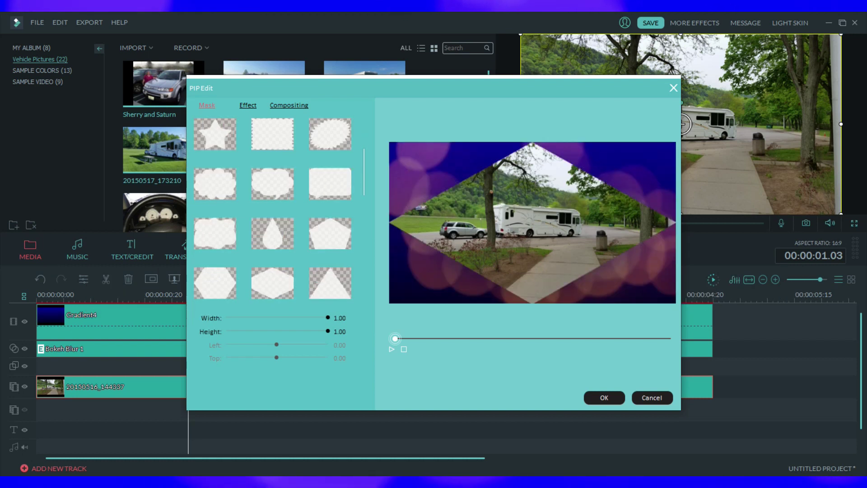
{"action": "left_click", "coordinate": [272, 283]}
{"action": "left_click", "coordinate": [604, 397]}
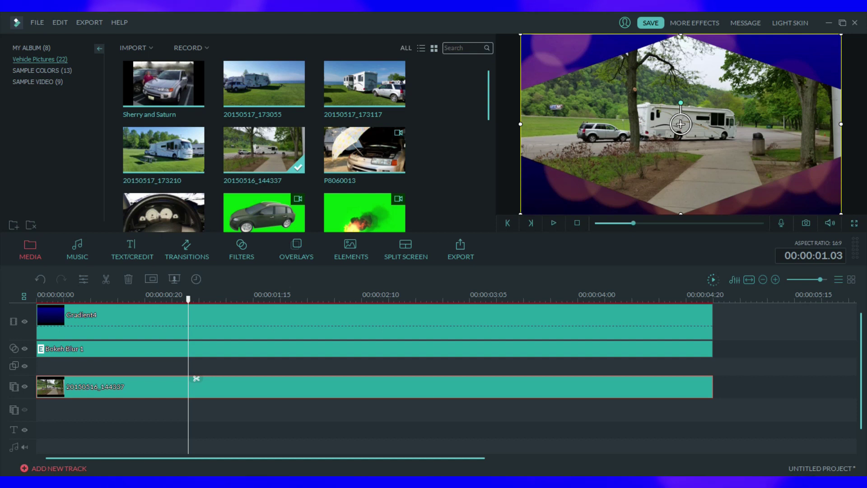
- Play the masked picture composition from the beginning
{"action": "key", "text": "Home"}
{"action": "key", "text": "space"}
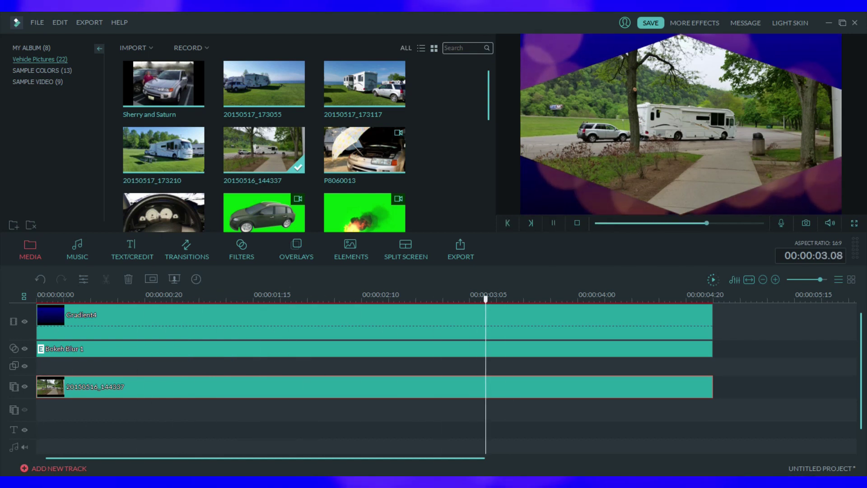
{"action": "key", "text": "space"}
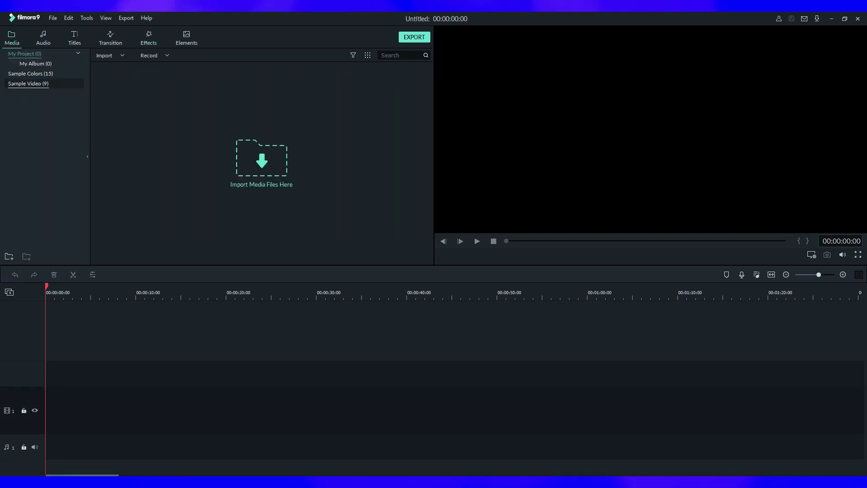
- In a new Filmora9 project, place the Gradient4 sample colour on video track 1 and add the Bokeh Blur 6 overlay above it
{"action": "left_click", "coordinate": [30, 73]}
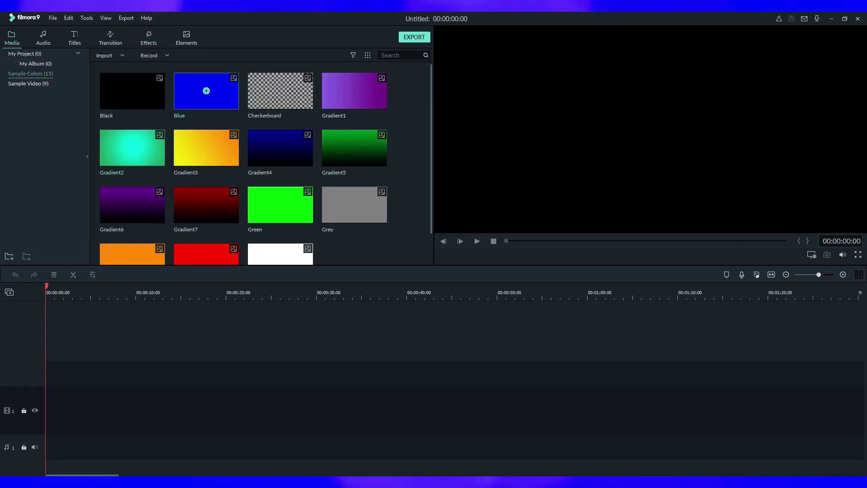
{"action": "left_click_drag", "start_coordinate": [280, 147], "coordinate": [73, 409]}
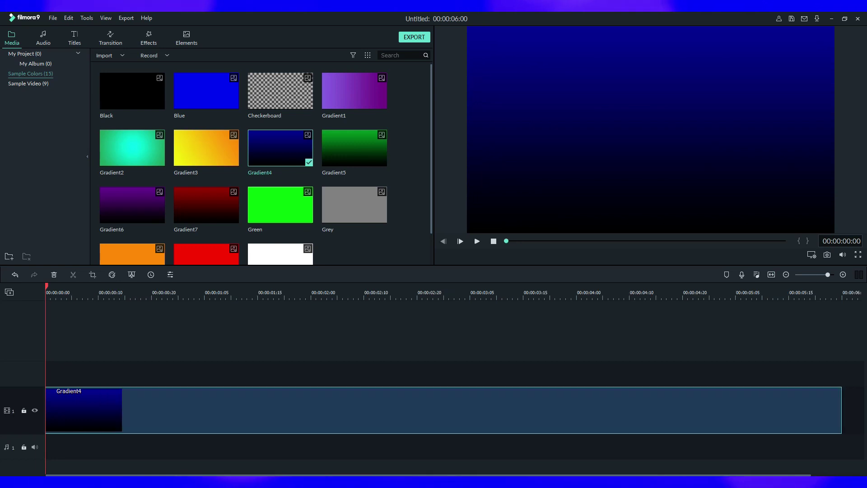
{"action": "left_click", "coordinate": [148, 38]}
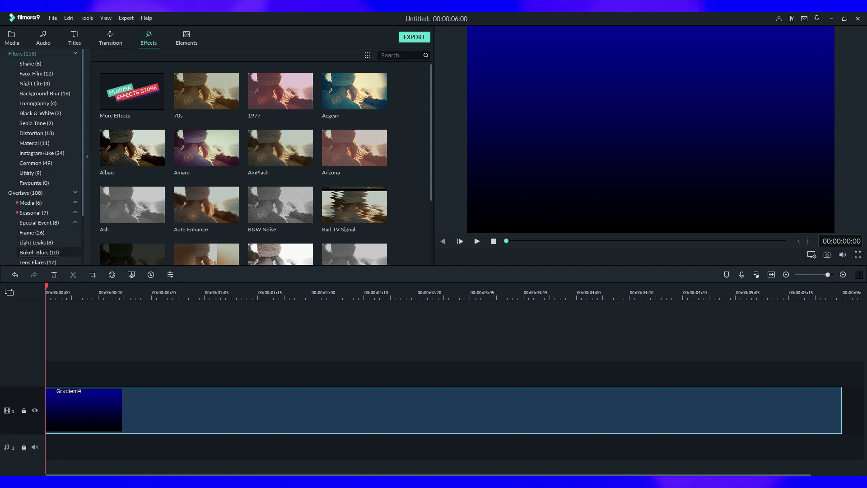
{"action": "left_click", "coordinate": [39, 252]}
{"action": "left_click_drag", "start_coordinate": [132, 91], "coordinate": [72, 373]}
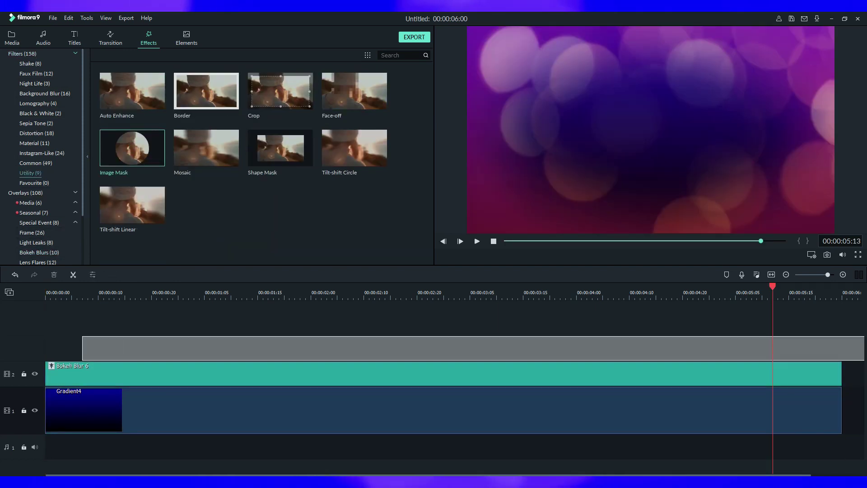
- Add the Image Mask filter above Bokeh Blur 6 from the start and choose the heart preset
{"action": "left_click_drag", "start_coordinate": [73, 348], "coordinate": [72, 348]}
{"action": "left_click", "coordinate": [162, 292]}
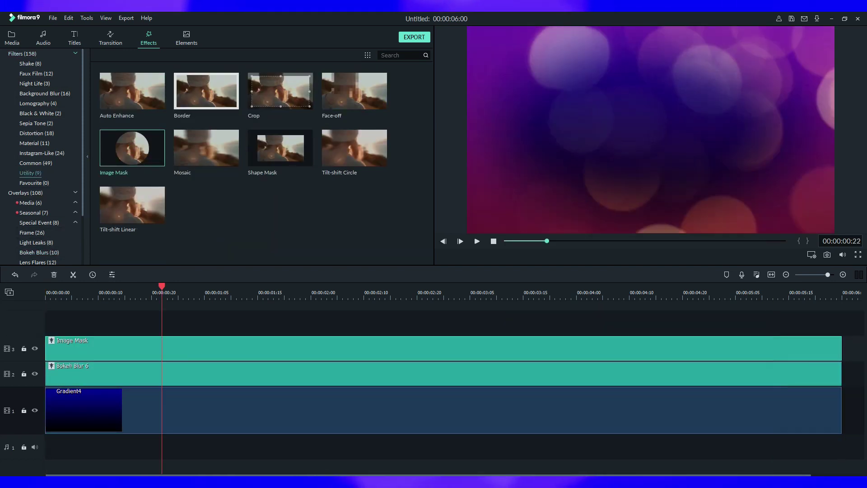
{"action": "double_click", "coordinate": [162, 347]}
{"action": "left_click", "coordinate": [159, 135]}
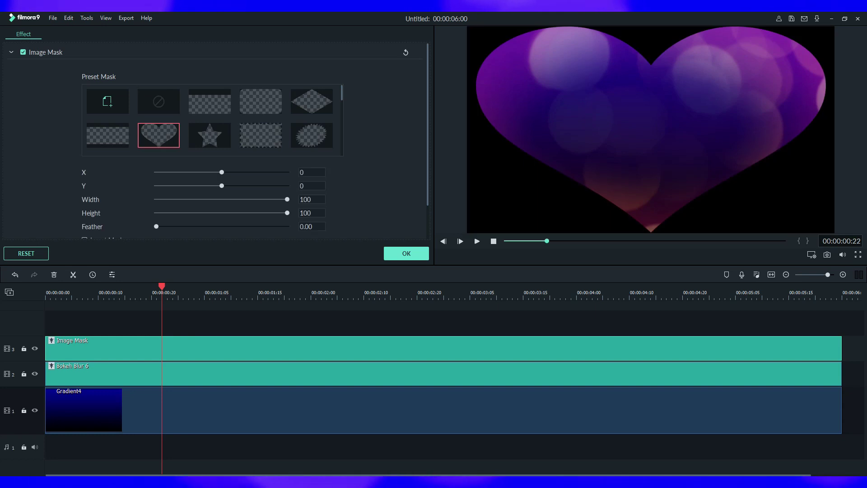
- Invert the heart mask, set its Width to 67 and Height to 87, and apply the settings
{"action": "scroll", "coordinate": [213, 194], "scroll_direction": "down", "scroll_amount": 2}
{"action": "left_click_drag", "start_coordinate": [287, 160], "coordinate": [263, 161]}
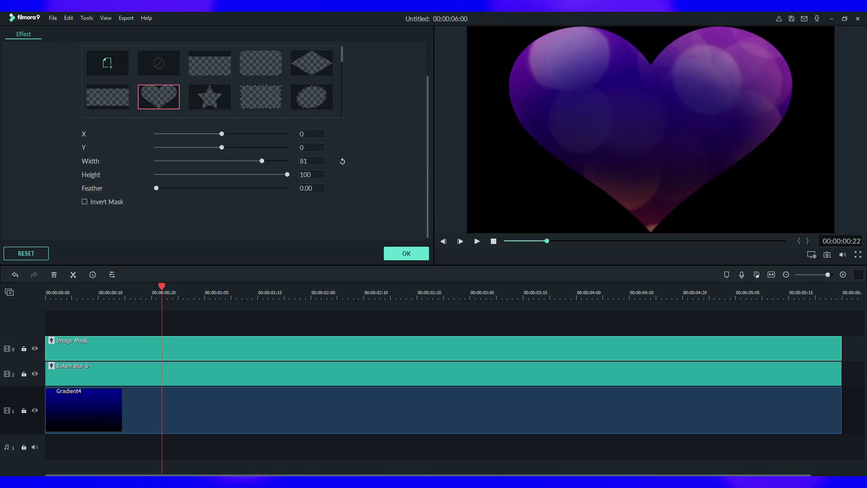
{"action": "left_click", "coordinate": [85, 201]}
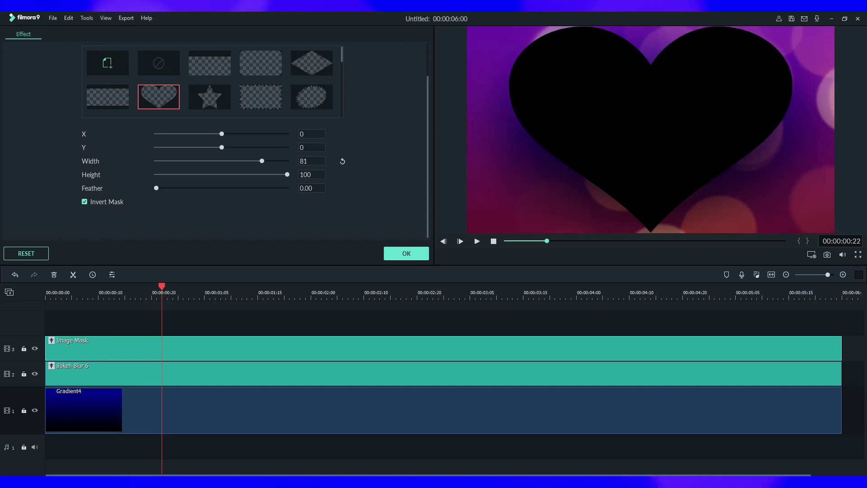
{"action": "left_click_drag", "start_coordinate": [288, 174], "coordinate": [243, 160]}
{"action": "left_click", "coordinate": [405, 253]}
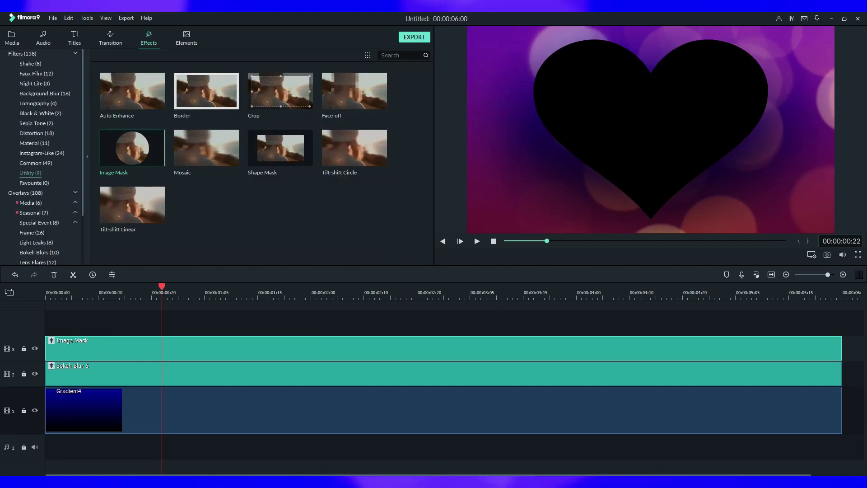
- Extend Gradient4 and Bokeh Blur 6 to end at 00:00:12:00, and Image Mask to end at 00:00:12:21
{"action": "left_click_drag", "start_coordinate": [316, 409], "coordinate": [783, 410]}
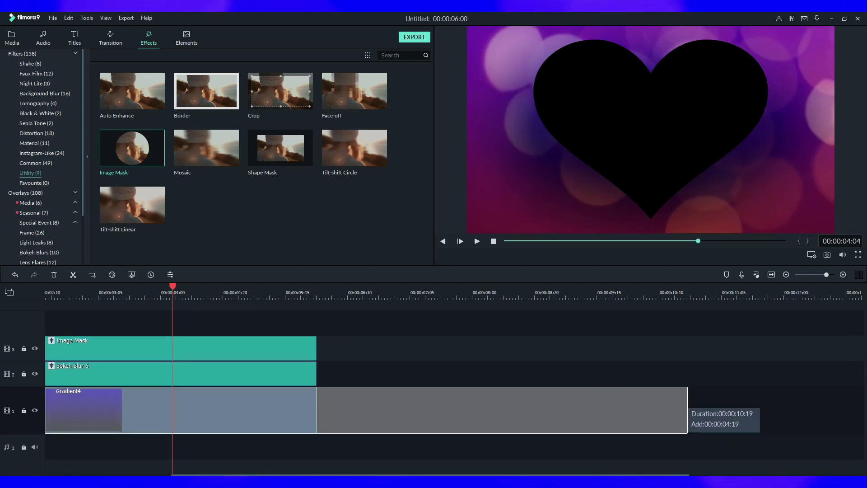
{"action": "left_click_drag", "start_coordinate": [316, 373], "coordinate": [783, 373]}
{"action": "left_click_drag", "start_coordinate": [317, 348], "coordinate": [783, 348]}
{"action": "scroll", "coordinate": [454, 379], "scroll_direction": "right", "scroll_amount": 3}
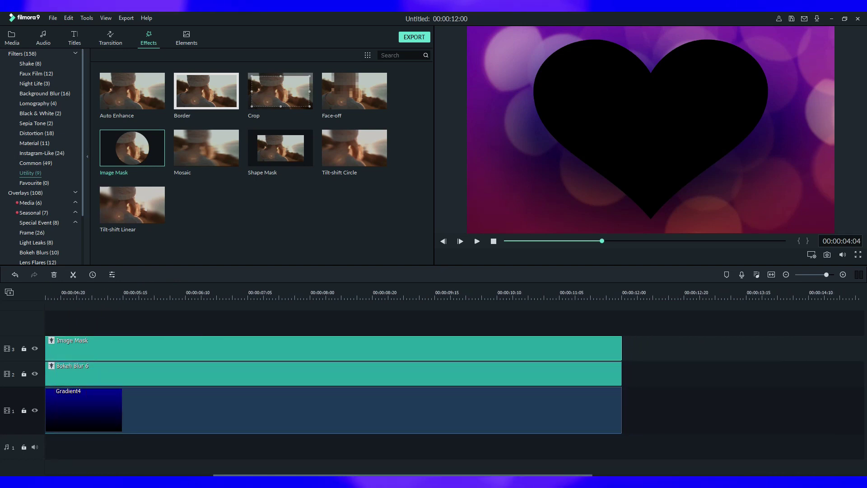
{"action": "left_click_drag", "start_coordinate": [621, 348], "coordinate": [687, 348]}
- Place the Green sample colour on video track 1 directly after Gradient4, starting at 00:00:12:00
{"action": "left_click", "coordinate": [615, 293]}
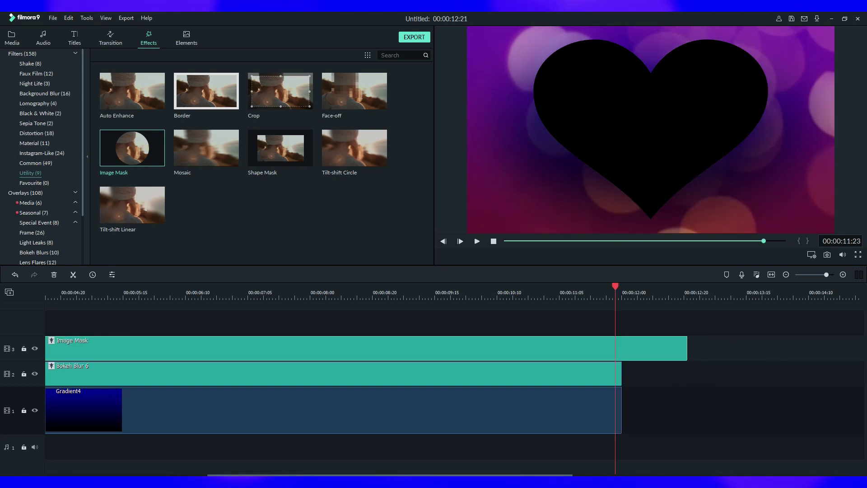
{"action": "key", "text": "Right"}
{"action": "key", "text": "Right"}
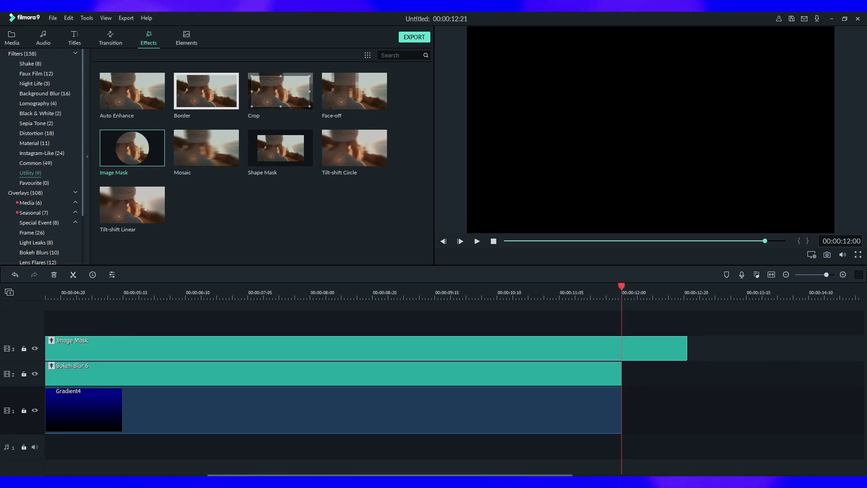
{"action": "left_click", "coordinate": [12, 37]}
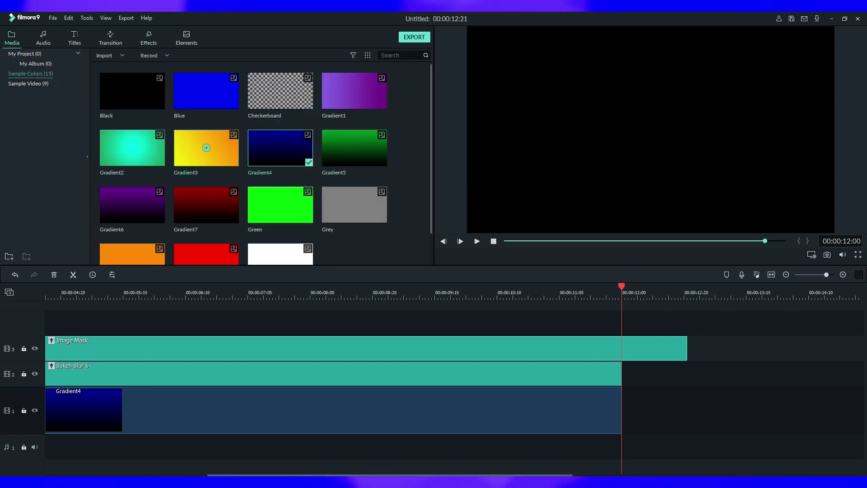
{"action": "left_click", "coordinate": [280, 204]}
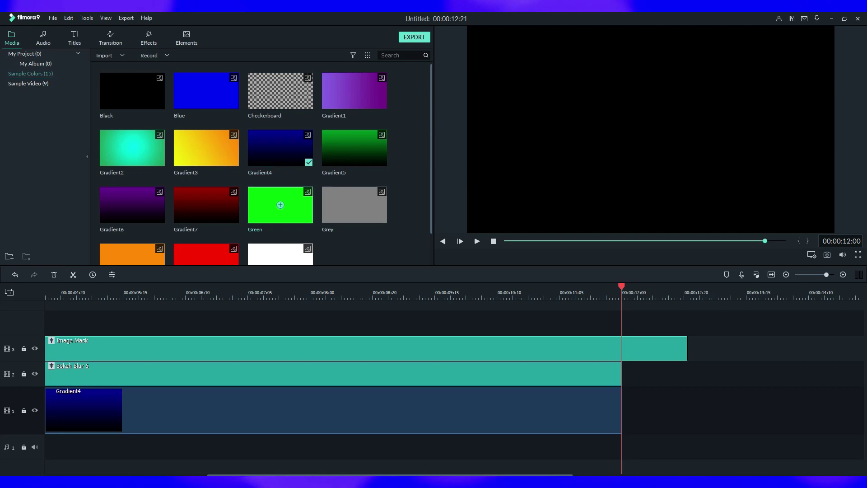
{"action": "left_click_drag", "start_coordinate": [280, 204], "coordinate": [632, 410]}
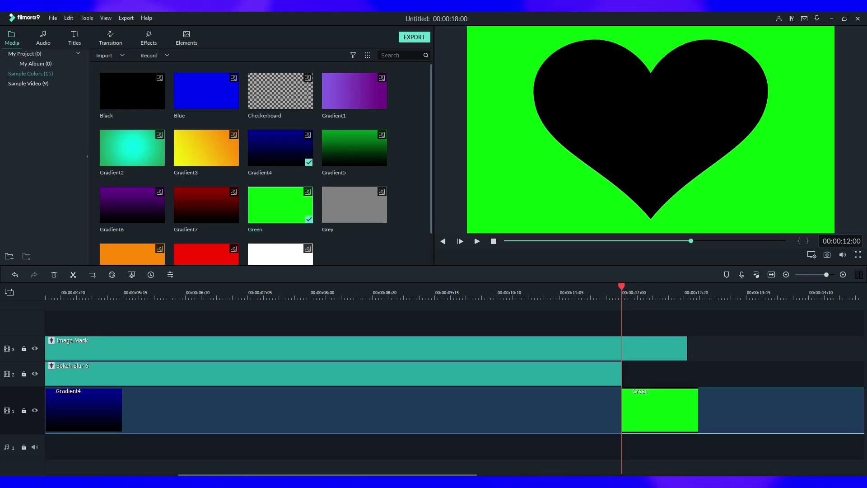
- Split Image Mask at 00:00:12:00 and turn off Invert Mask on the piece above the Green clip
{"action": "left_click", "coordinate": [652, 349]}
{"action": "right_click", "coordinate": [645, 351]}
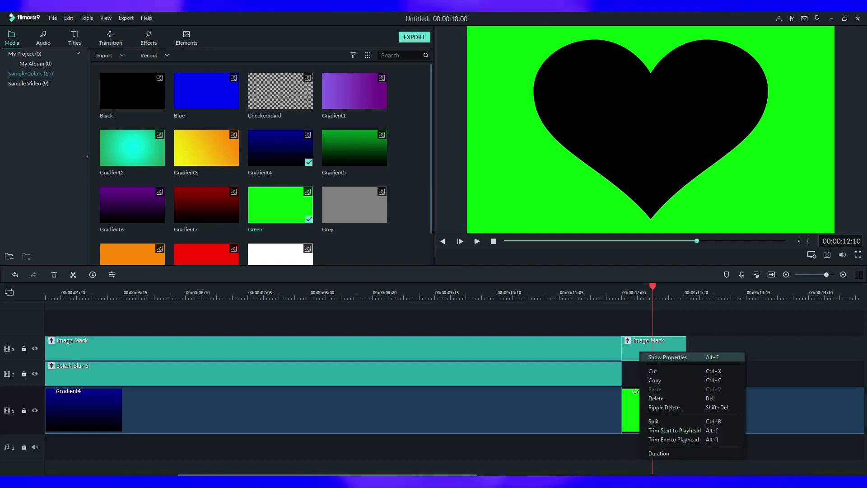
{"action": "left_click", "coordinate": [663, 356]}
{"action": "left_click", "coordinate": [83, 201]}
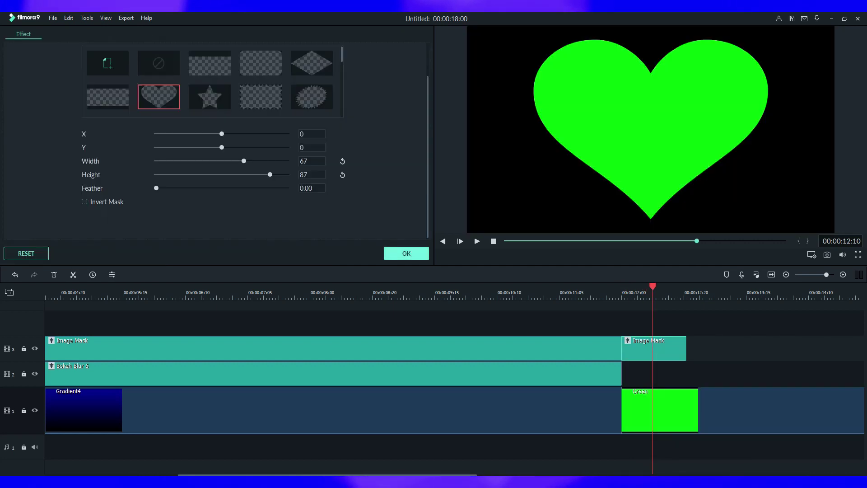
{"action": "left_click", "coordinate": [406, 253]}
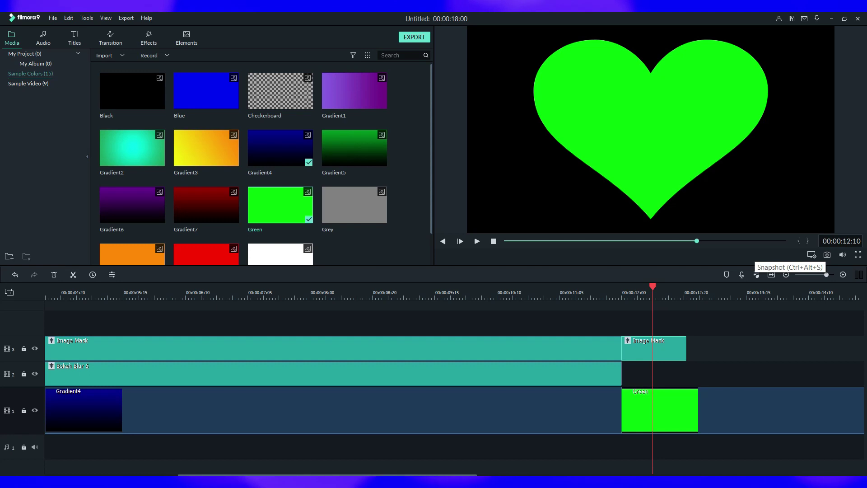
- Take a snapshot of the green heart at 00:00:12:10 and rename the image file as Green Heart.png
{"action": "left_click", "coordinate": [827, 254]}
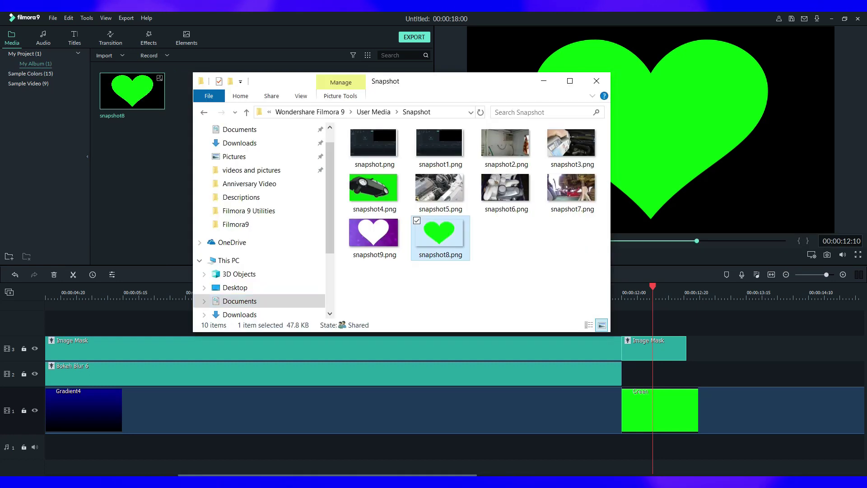
{"action": "key", "text": "F2"}
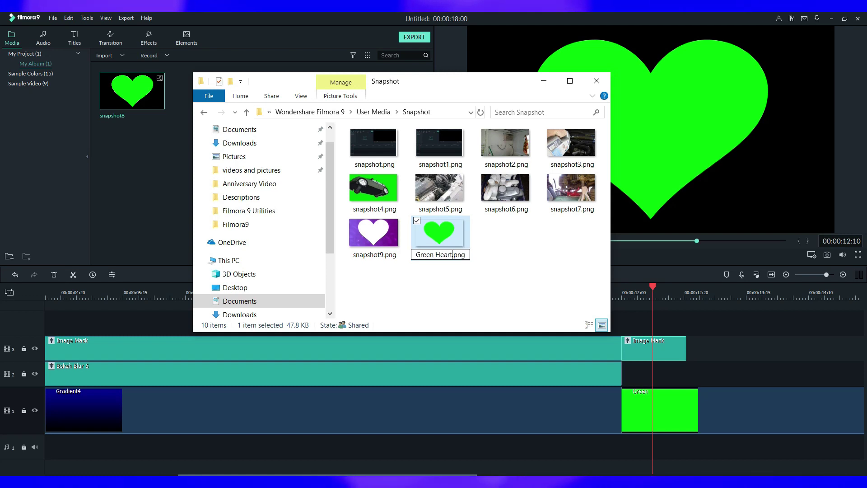
{"action": "key", "text": "Return"}
- Remove snapshot8 from My Album and import Green Heart.png from the Snapshot folder in its place
{"action": "left_click", "coordinate": [132, 90]}
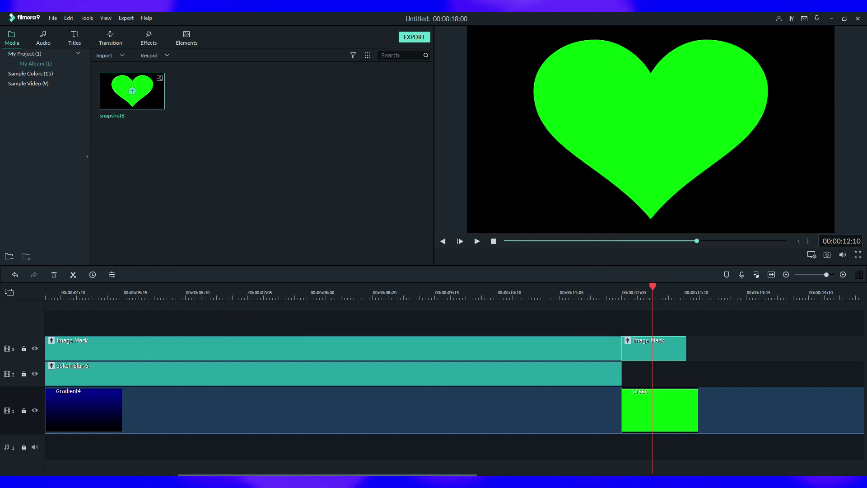
{"action": "key", "text": "Delete"}
{"action": "key", "text": "Return"}
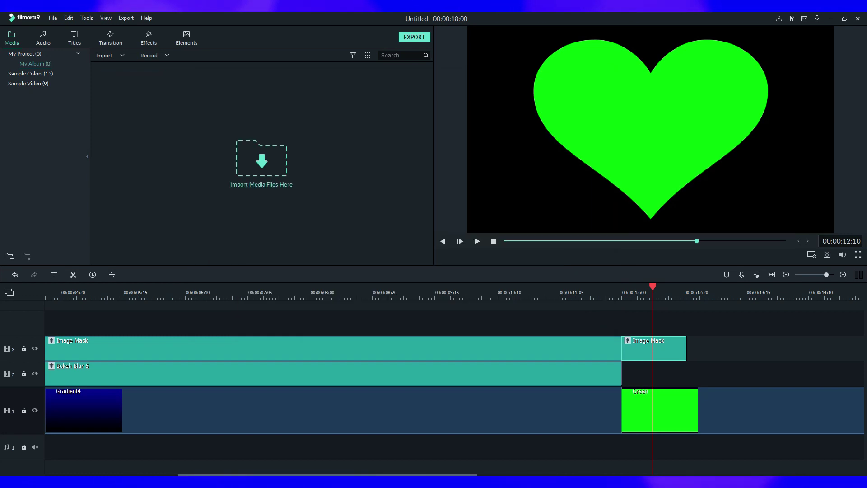
{"action": "key", "text": "alt+Tab"}
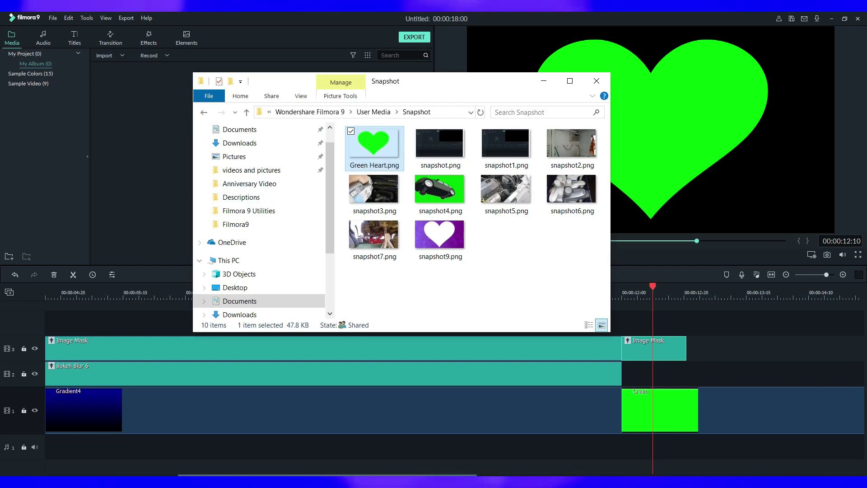
{"action": "left_click_drag", "start_coordinate": [451, 83], "coordinate": [572, 70]}
{"action": "left_click_drag", "start_coordinate": [493, 131], "coordinate": [196, 180]}
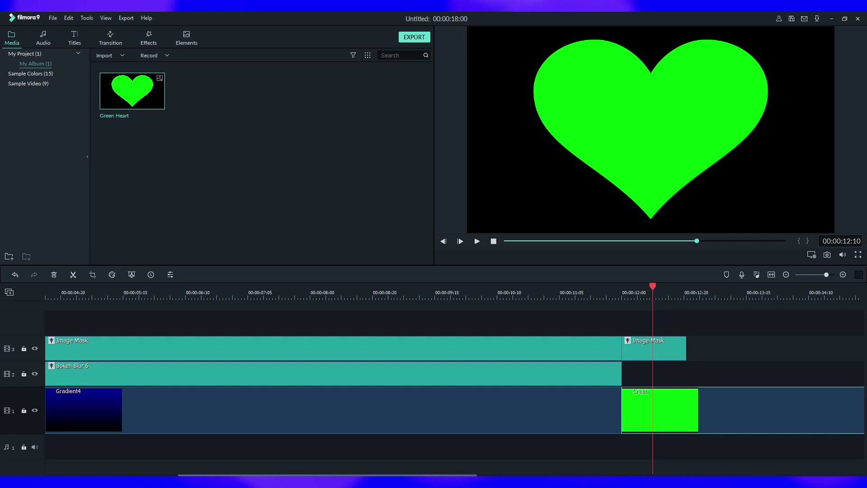
- Delete the Green clip with its mask piece, and place Green Heart above Image Mask from the start to 00:00:12:00
{"action": "key", "text": "Delete"}
{"action": "left_click_drag", "start_coordinate": [132, 91], "coordinate": [52, 336]}
{"action": "left_click", "coordinate": [232, 292]}
{"action": "left_click_drag", "start_coordinate": [356, 338], "coordinate": [823, 338]}
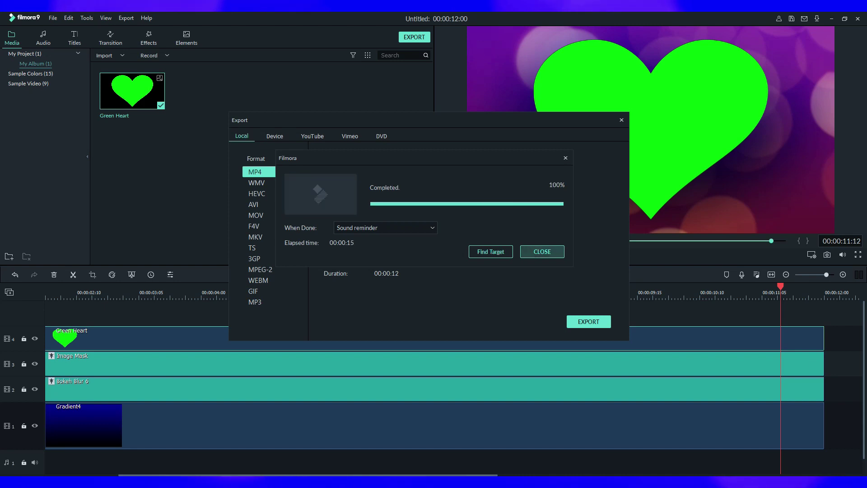
- Show the exported heart video in its folder and start a new project without saving the current one
{"action": "left_click", "coordinate": [497, 251]}
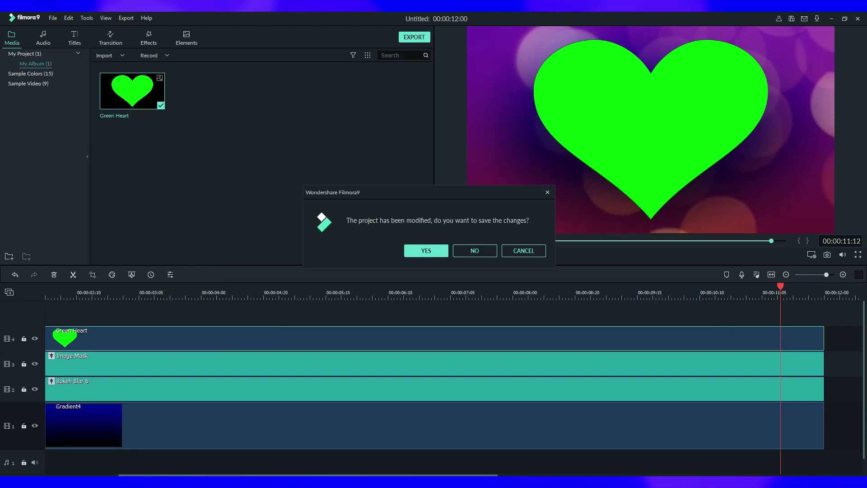
{"action": "left_click", "coordinate": [472, 249]}
{"action": "key", "text": "alt+Tab"}
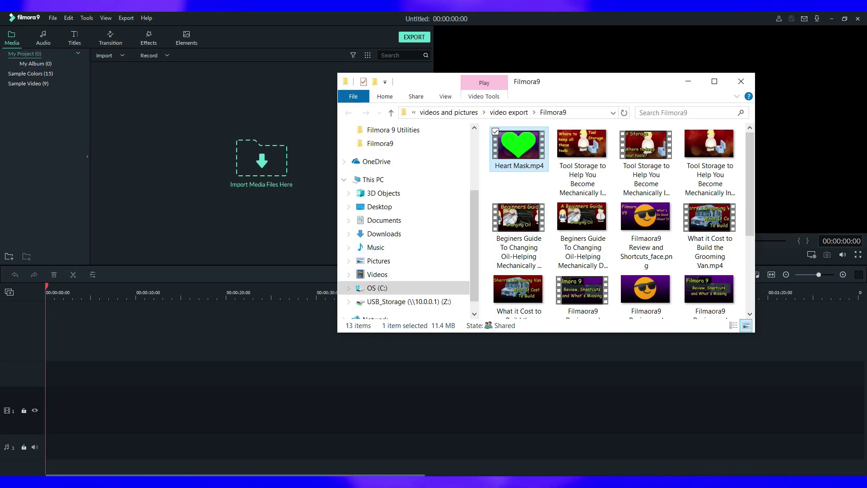
- Import Heart Mask.mp4 and the P1050004 video, and place P1050004 on video track 1 from the start
{"action": "left_click_drag", "start_coordinate": [518, 144], "coordinate": [162, 131]}
{"action": "left_click_drag", "start_coordinate": [1, 241], "coordinate": [167, 191]}
{"action": "left_click_drag", "start_coordinate": [206, 91], "coordinate": [51, 409]}
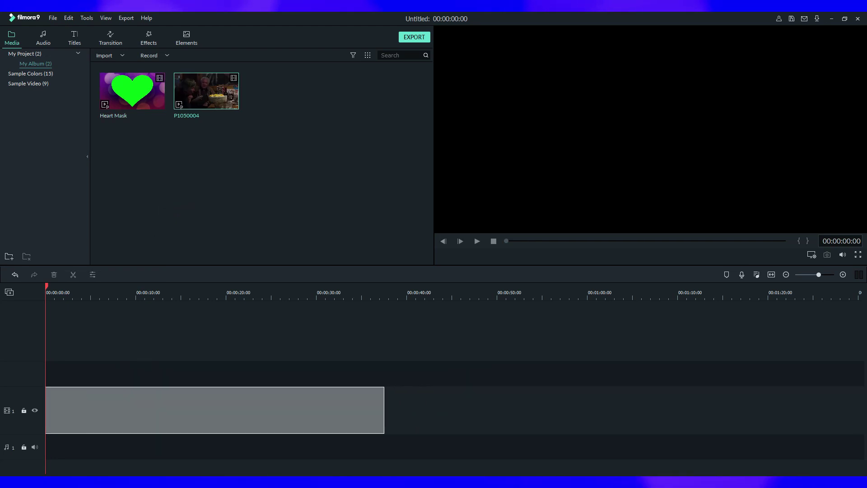
{"action": "left_click", "coordinate": [515, 257]}
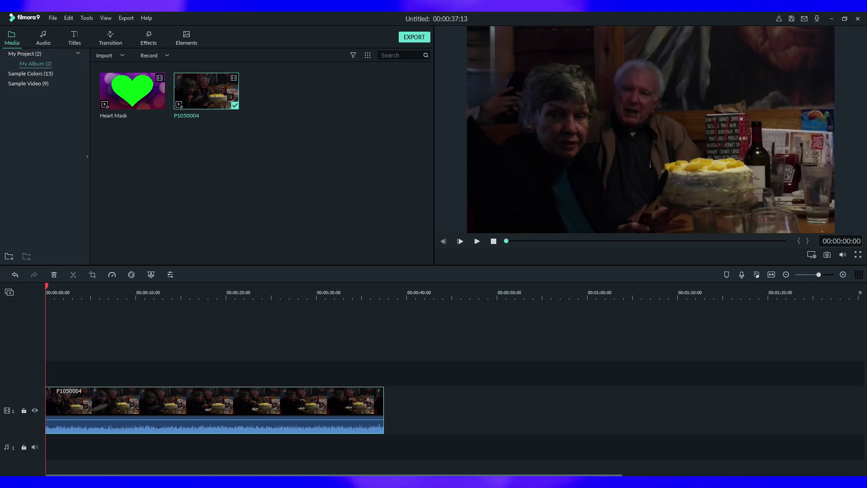
- Place Heart Mask above P1050004 from the start at 0.50x speed, and key out its green heart with an increased chroma key tolerance
{"action": "left_click_drag", "start_coordinate": [133, 91], "coordinate": [48, 374]}
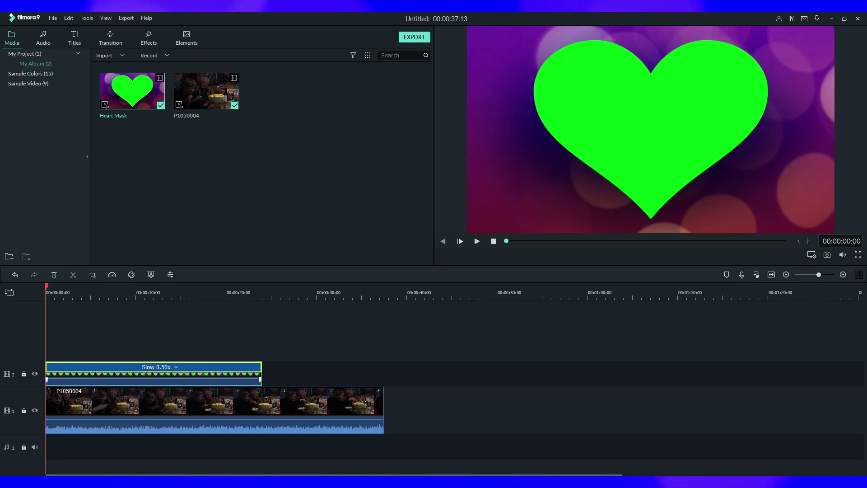
{"action": "right_click", "coordinate": [117, 374]}
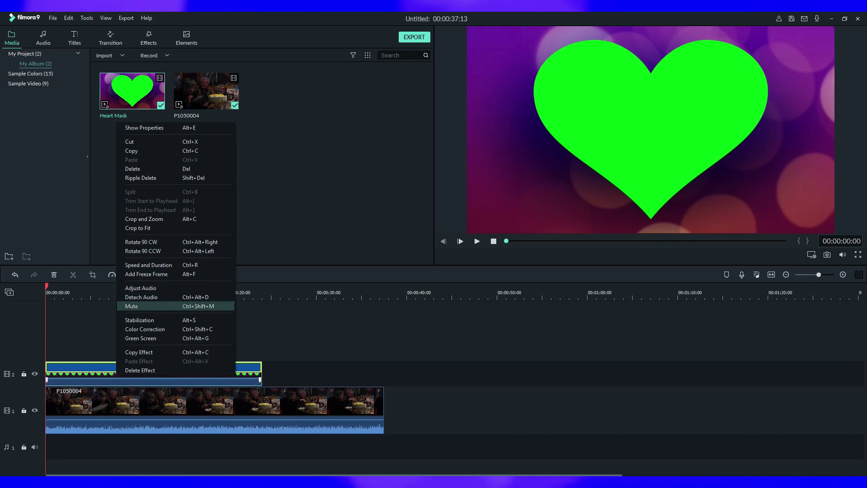
{"action": "left_click", "coordinate": [140, 337]}
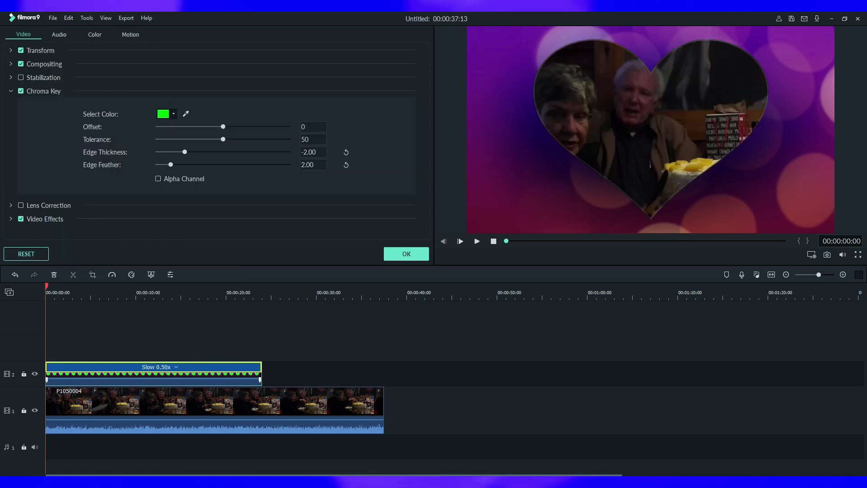
{"action": "left_click_drag", "start_coordinate": [223, 139], "coordinate": [281, 139]}
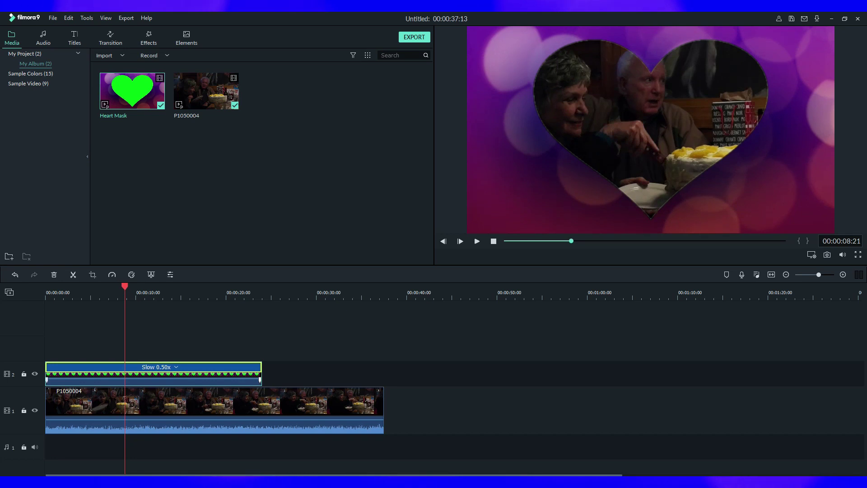
- Crop the Heart Mask clip from its lower-left corner to about 1852 x 1042, keeping the original ratio
{"action": "mouse_move", "coordinate": [185, 380]}
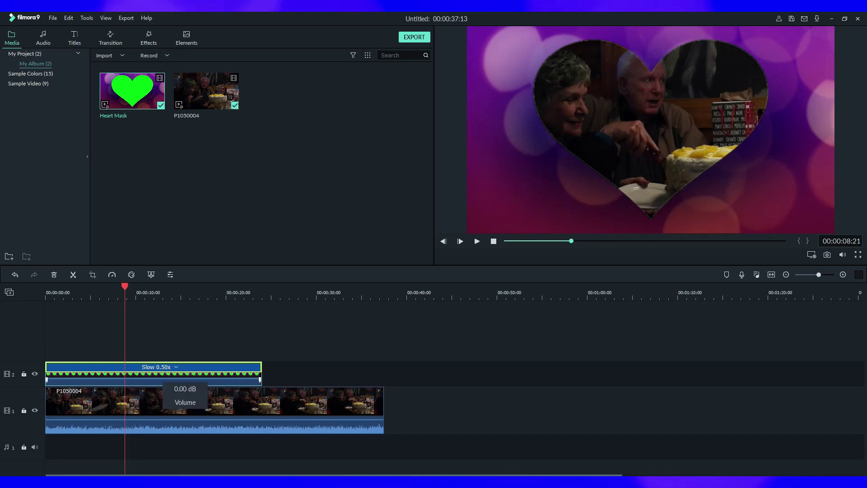
{"action": "right_click", "coordinate": [159, 379]}
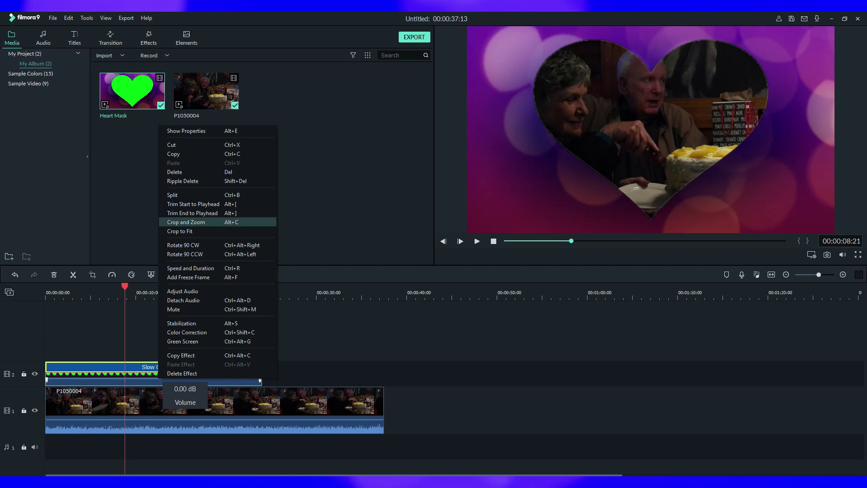
{"action": "left_click", "coordinate": [186, 222]}
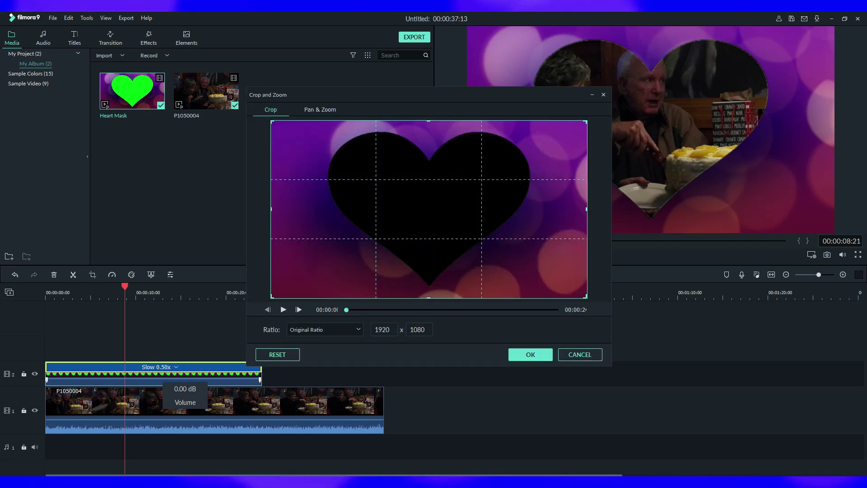
{"action": "left_click_drag", "start_coordinate": [272, 297], "coordinate": [283, 290]}
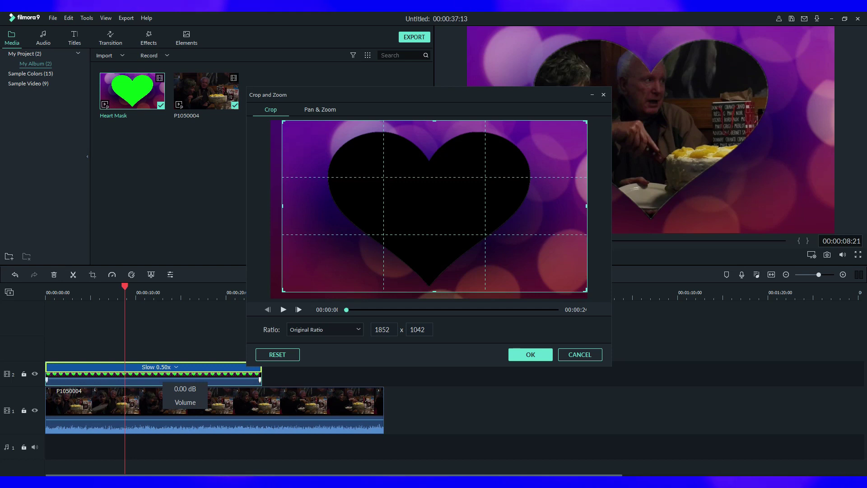